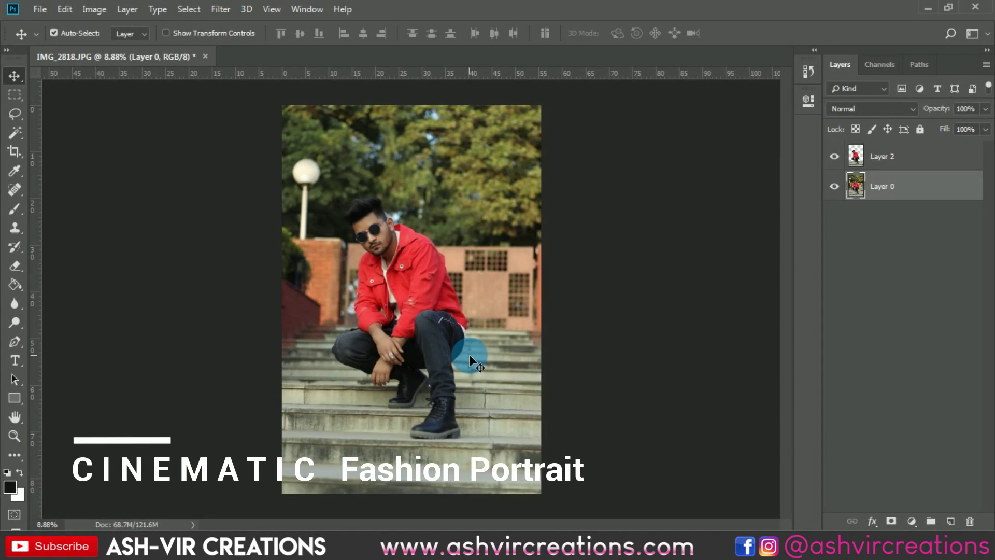
# Crop the photo to the 4 : 5 (8 : 10) ratio, nudging the image slightly so the whole man stays in frame
pyautogui.scroll(4, 470, 357)
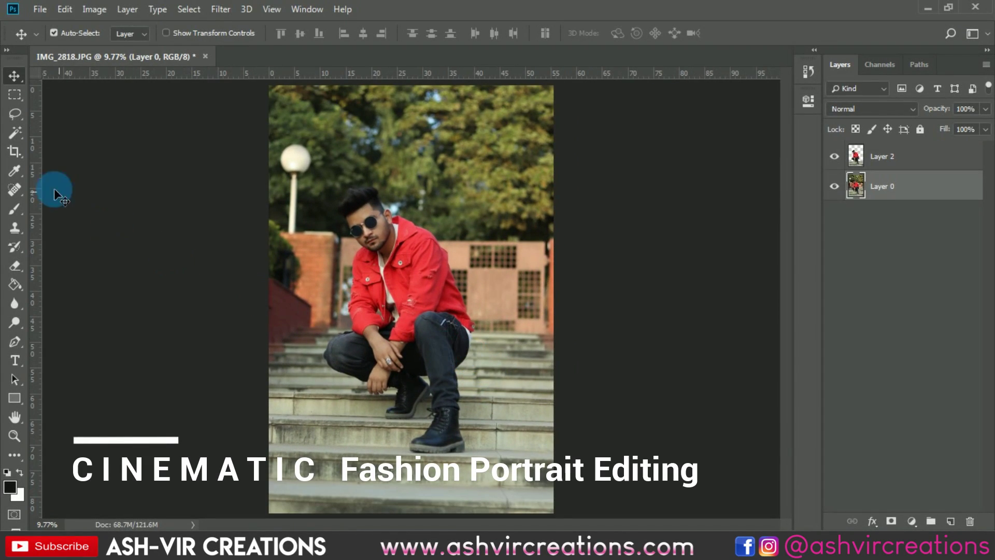
pyautogui.click(21, 154)
pyautogui.click(97, 34)
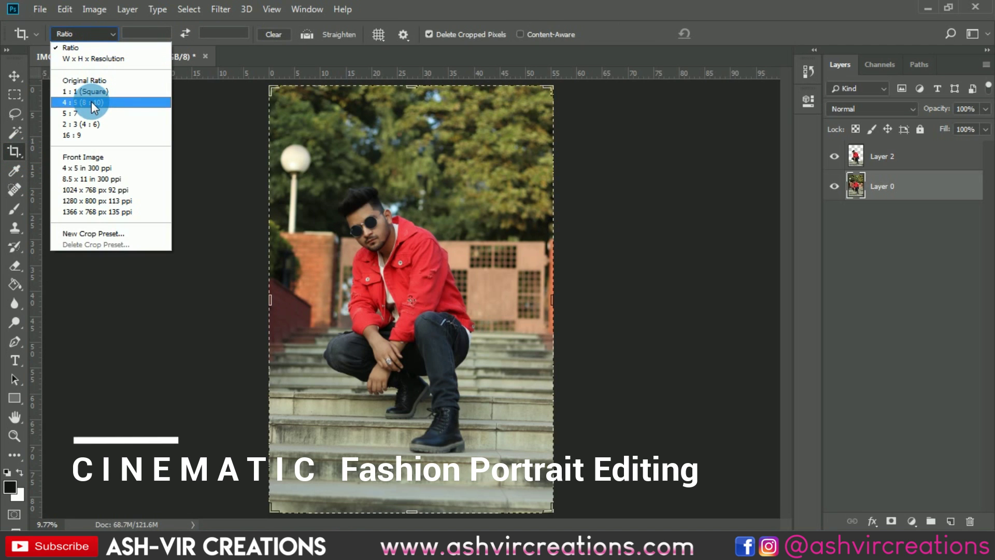
pyautogui.click(91, 101)
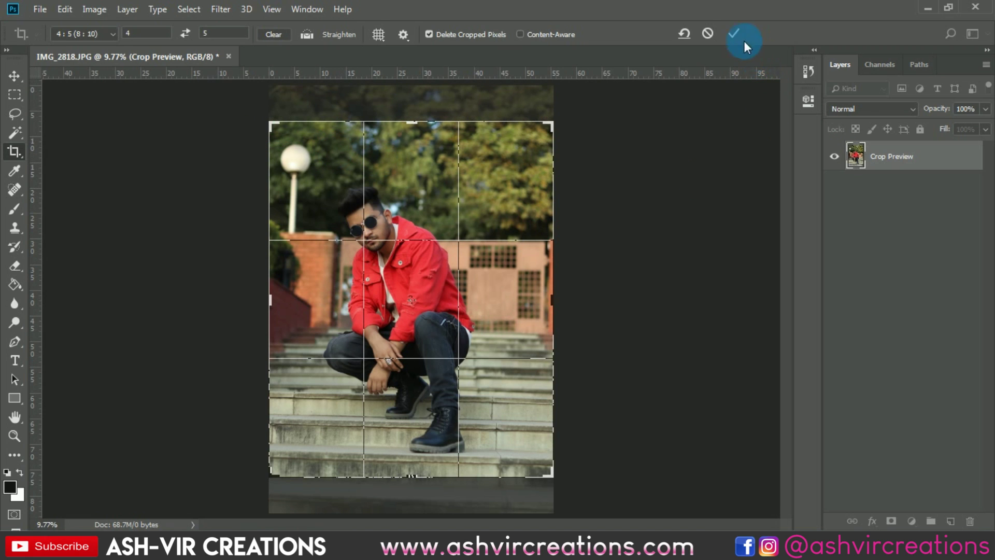
pyautogui.moveTo(468, 262); pyautogui.dragTo(468, 260)
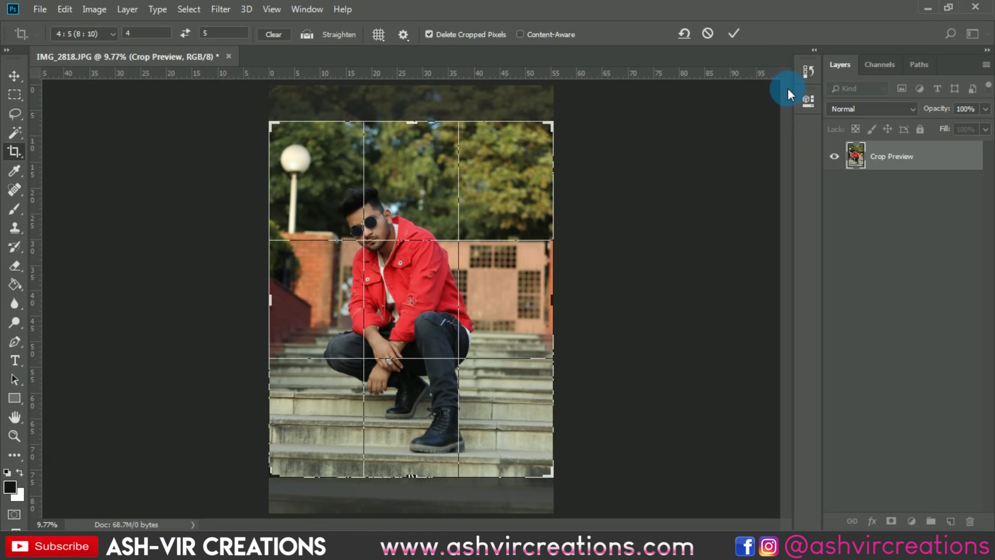
pyautogui.press('Down')
pyautogui.press('Down')
pyautogui.press('Down')
pyautogui.press('Down')
pyautogui.press('Down')
pyautogui.press('Down')
pyautogui.press('Down')
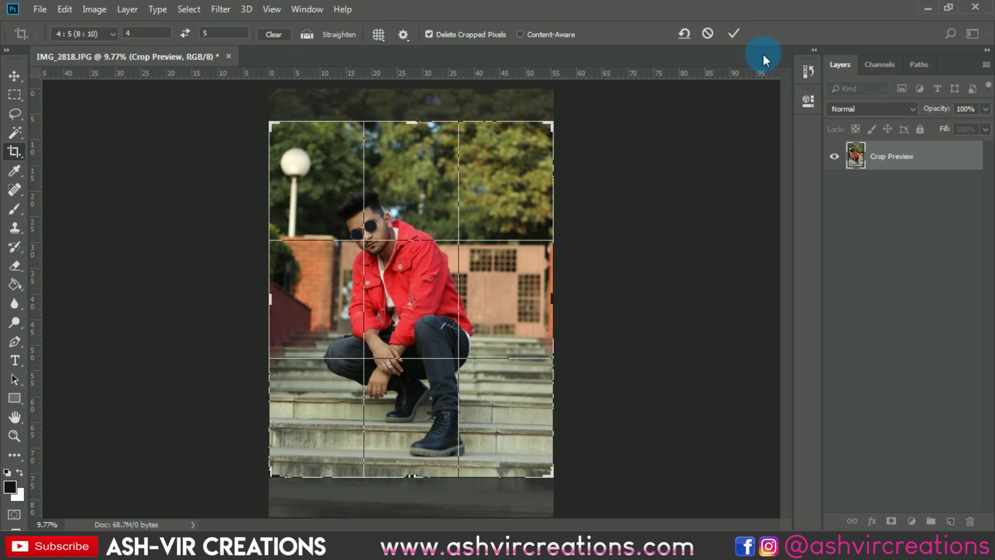
pyautogui.click(732, 35)
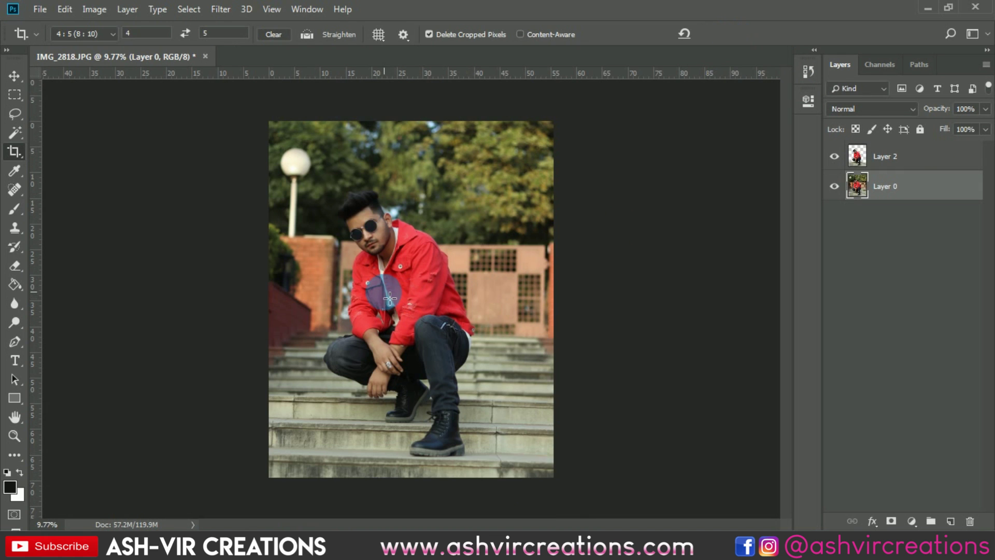
pyautogui.press('v')
pyautogui.hotkey('ctrl', '-')
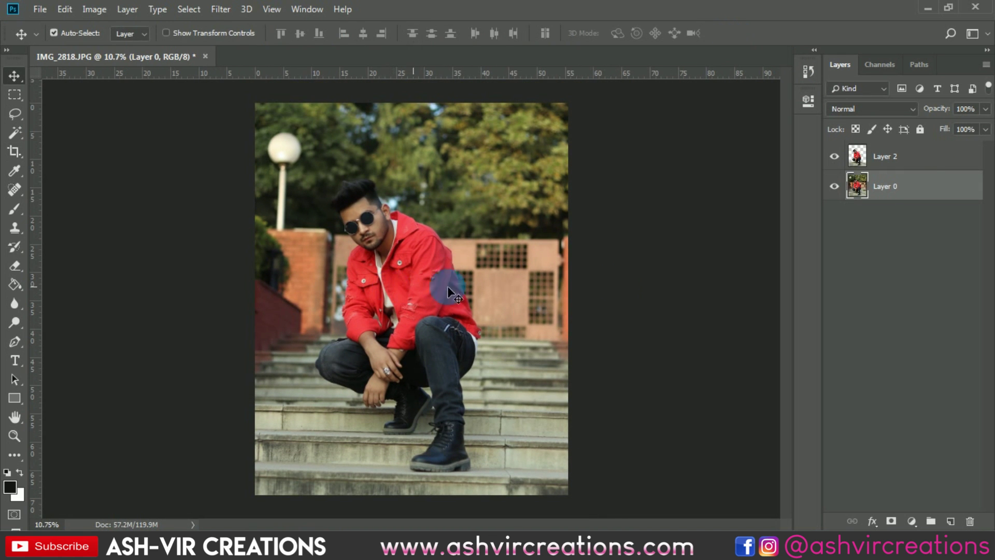
# Select the man and the foreground stairs with Quick Selection and copy them to a new layer
pyautogui.click(11, 126)
pyautogui.click(52, 130)
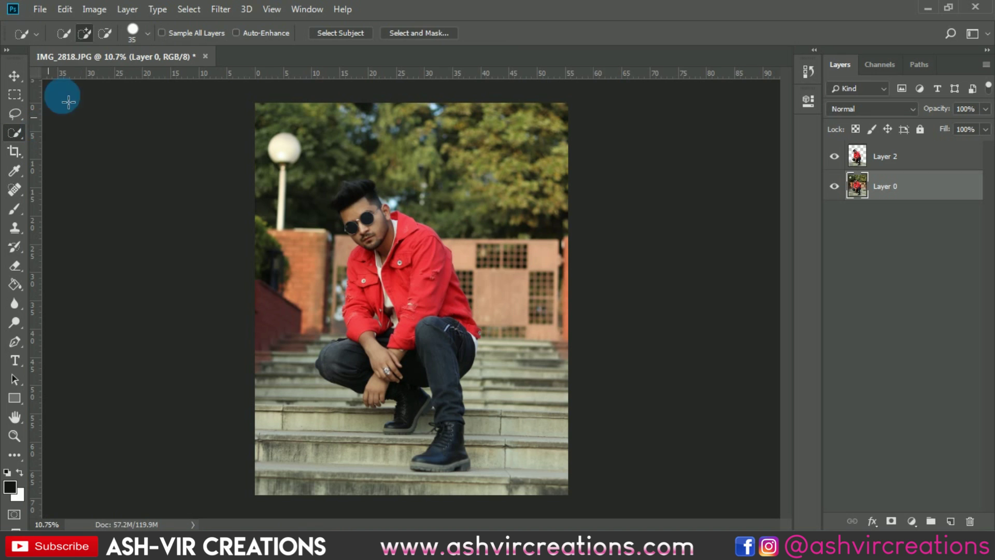
pyautogui.moveTo(420, 262)
pyautogui.mouseDown()
pyautogui.moveTo(364, 217)
pyautogui.moveTo(410, 258)
pyautogui.moveTo(417, 278)
pyautogui.moveTo(373, 297)
pyautogui.moveTo(363, 322)
pyautogui.moveTo(372, 341)
pyautogui.moveTo(352, 370)
pyautogui.moveTo(428, 392)
pyautogui.moveTo(449, 364)
pyautogui.moveTo(448, 446)
pyautogui.moveTo(423, 429)
pyautogui.moveTo(287, 423)
pyautogui.moveTo(309, 437)
pyautogui.moveTo(581, 459)
pyautogui.moveTo(573, 444)
pyautogui.moveTo(468, 422)
pyautogui.mouseUp()
pyautogui.moveTo(360, 193)
pyautogui.mouseDown()
pyautogui.moveTo(365, 199)
pyautogui.moveTo(350, 209)
pyautogui.mouseUp()
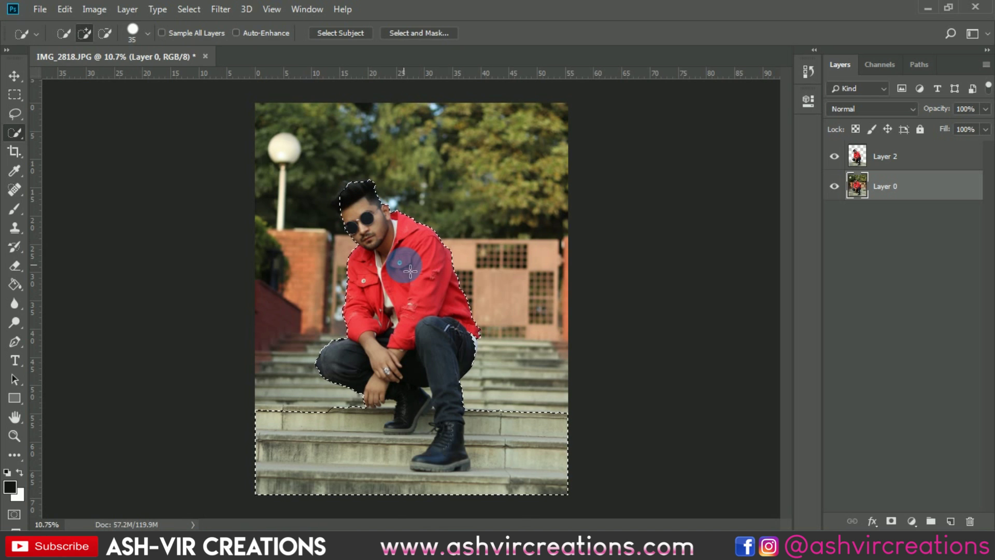
pyautogui.rightClick(404, 267)
pyautogui.click(461, 365)
# Hide Layer 0 and make the cut-out on Layer 2 the active layer
pyautogui.click(834, 216)
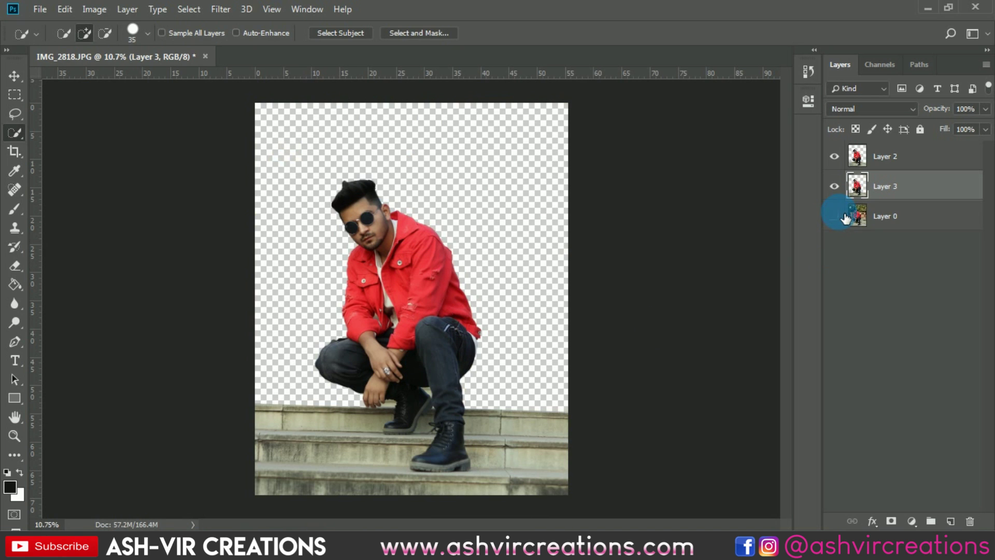
pyautogui.press('v')
pyautogui.scroll(1, 326, 228)
pyautogui.scroll(-1, 327, 226)
pyautogui.scroll(2, 328, 213)
pyautogui.scroll(3, 340, 153)
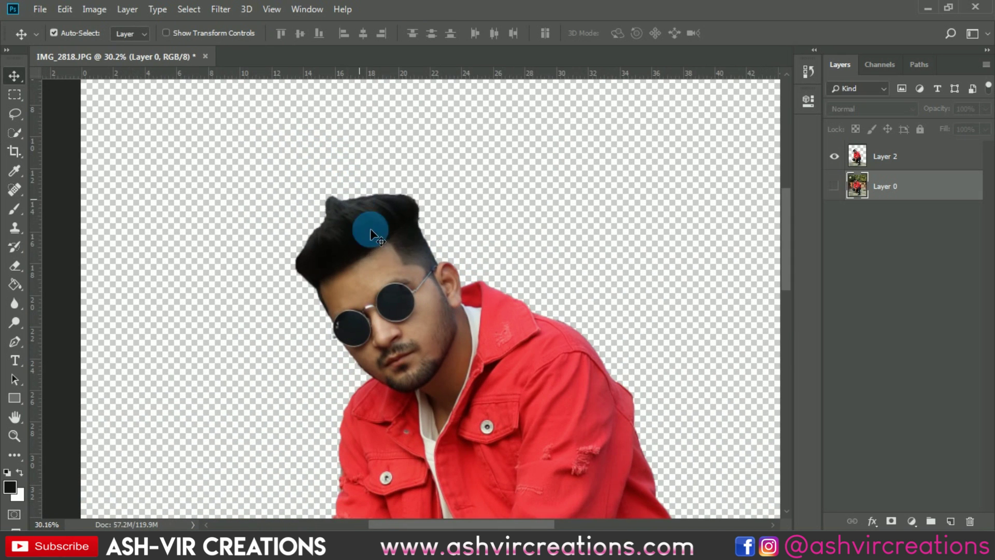
pyautogui.rightClick(340, 219)
pyautogui.click(355, 223)
# Erase the tuft sticking out of the upper hair outline with a Hard Round eraser of 102 px
pyautogui.scroll(3, 353, 224)
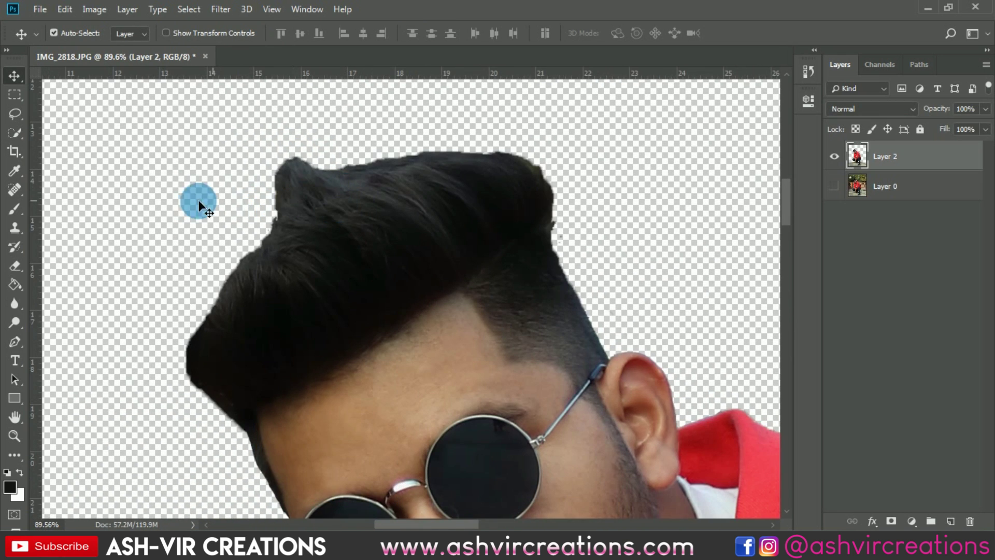
pyautogui.click(16, 266)
pyautogui.rightClick(147, 231)
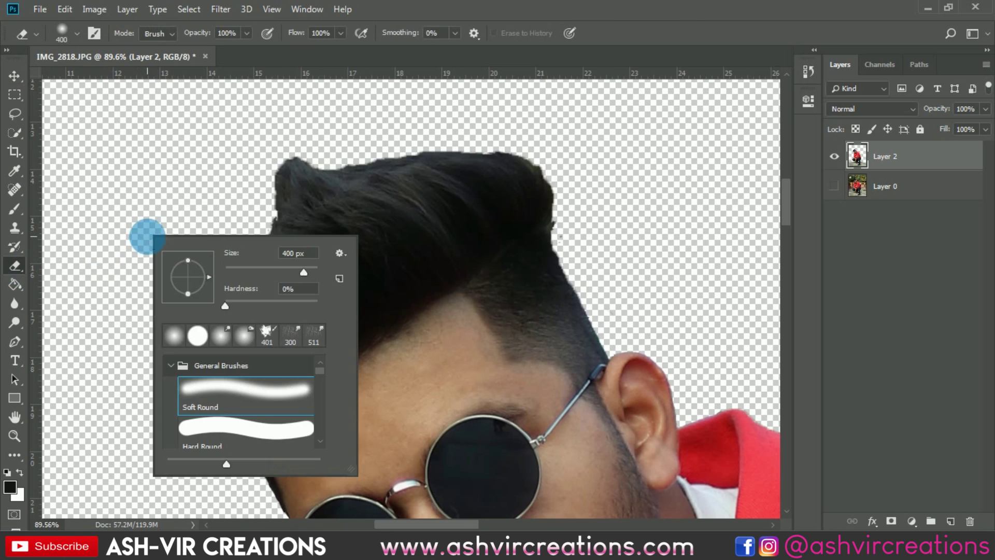
pyautogui.click(256, 428)
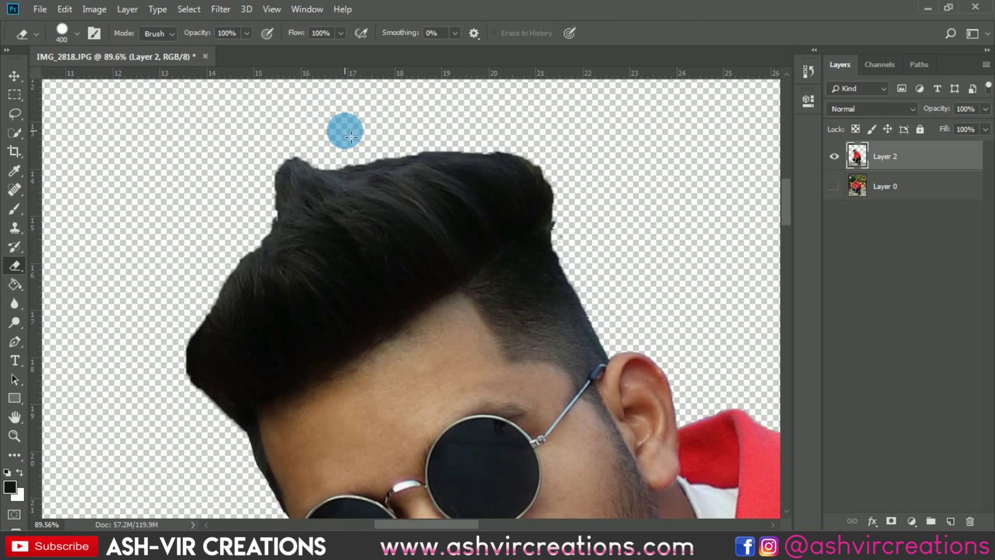
pyautogui.rightClick(345, 128)
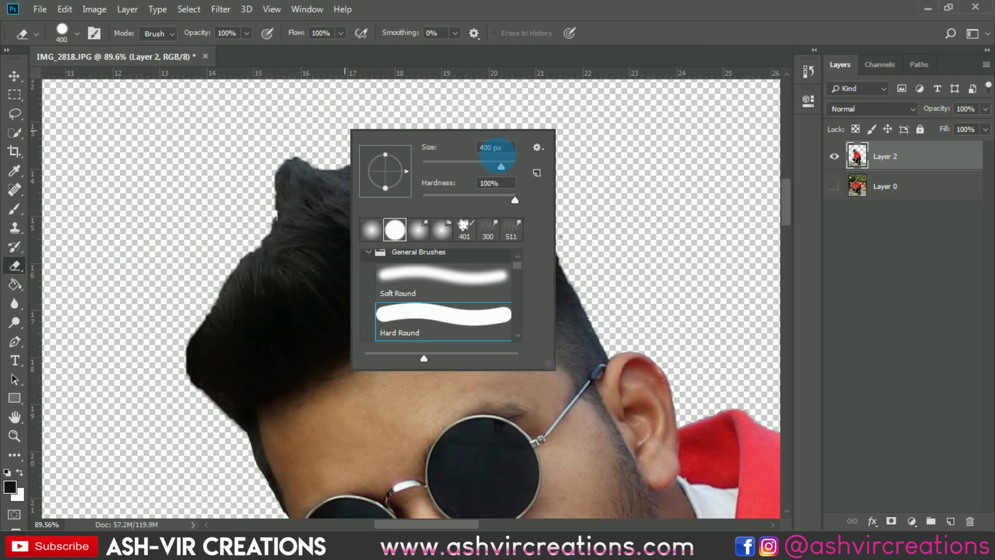
pyautogui.click(469, 165)
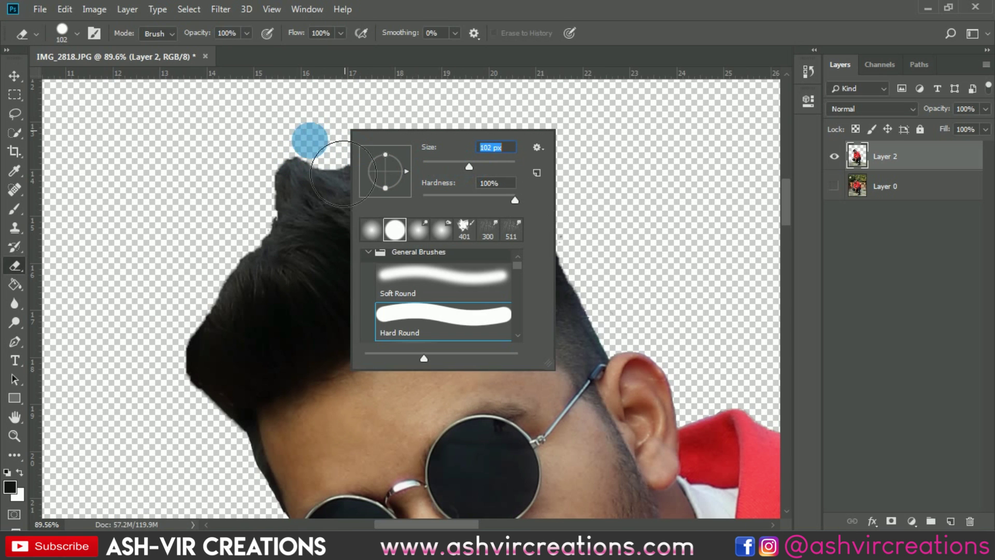
pyautogui.press('Return')
pyautogui.moveTo(355, 126); pyautogui.dragTo(247, 194)
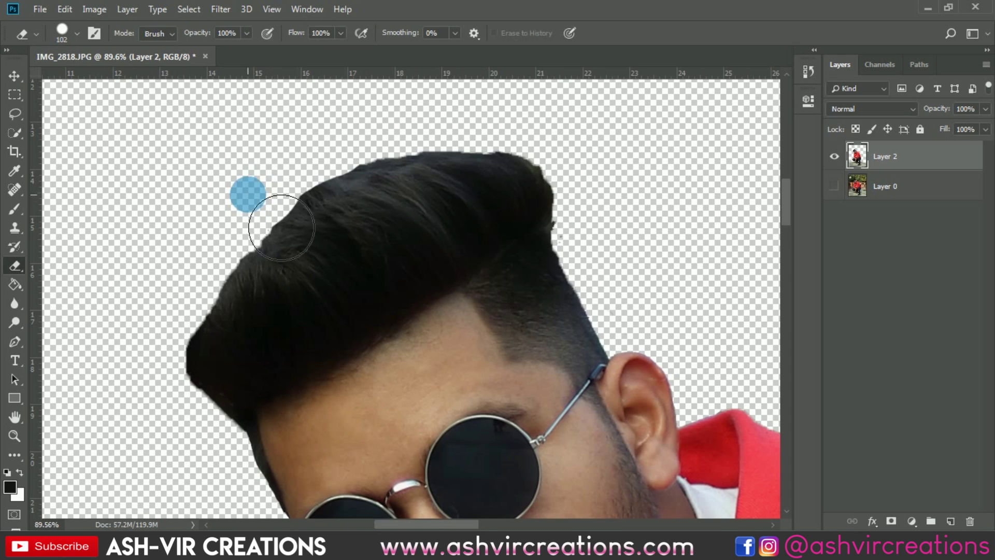
# Set up the Smudge tool with a Soft Round brush of 31 px for the hair edges
pyautogui.scroll(-2, 282, 170)
pyautogui.moveTo(335, 235); pyautogui.dragTo(352, 169)
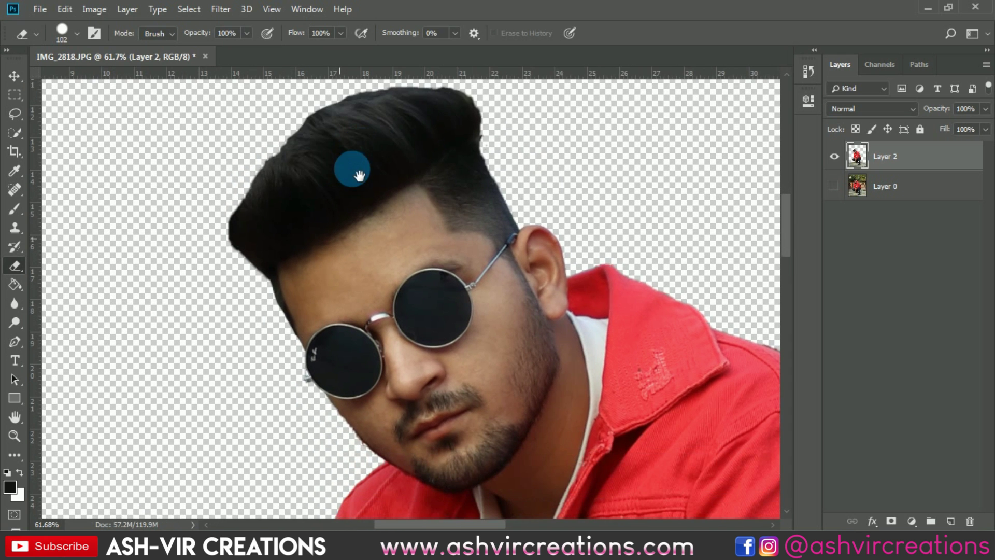
pyautogui.click(13, 303)
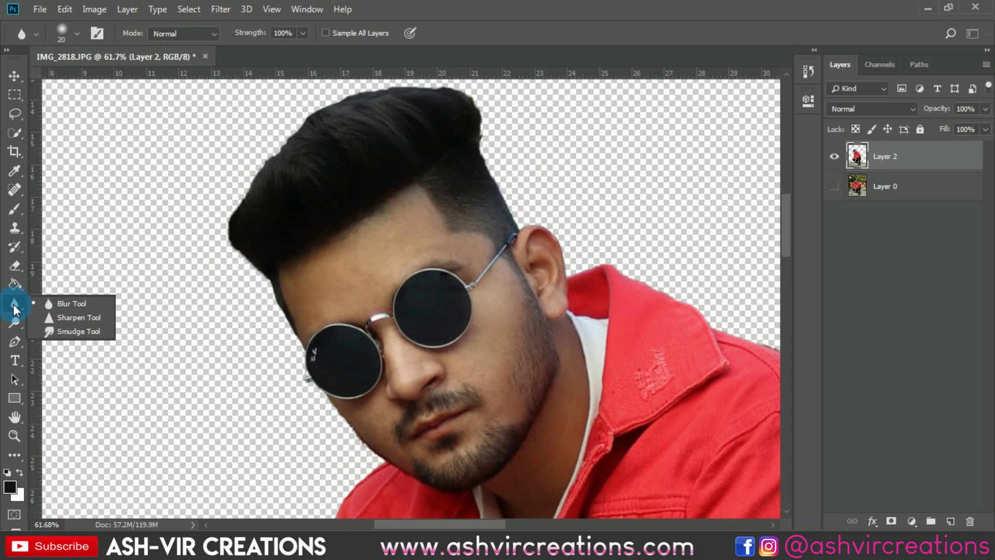
pyautogui.click(67, 329)
pyautogui.scroll(2, 161, 267)
pyautogui.rightClick(189, 272)
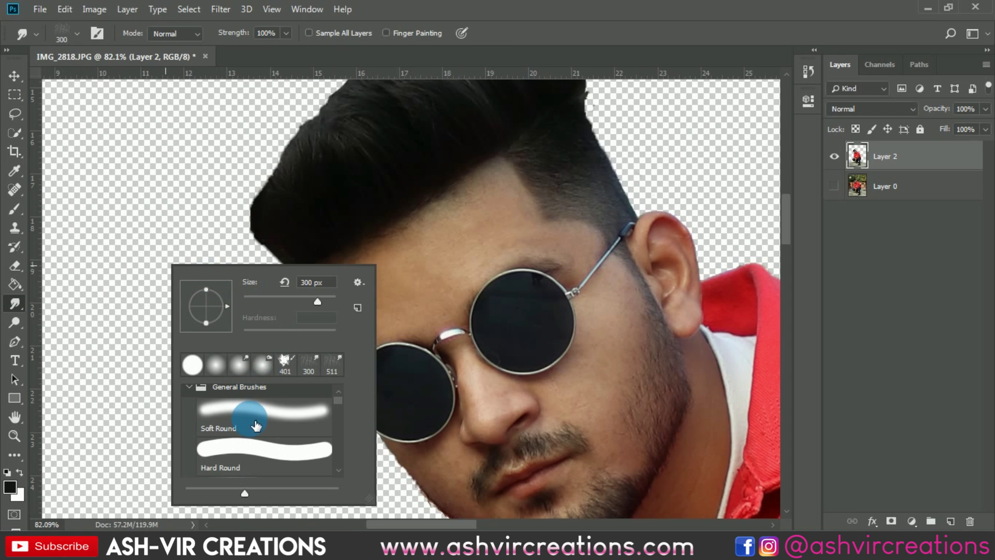
pyautogui.doubleClick(251, 417)
pyautogui.rightClick(228, 310)
pyautogui.click(320, 327)
pyautogui.click(298, 271)
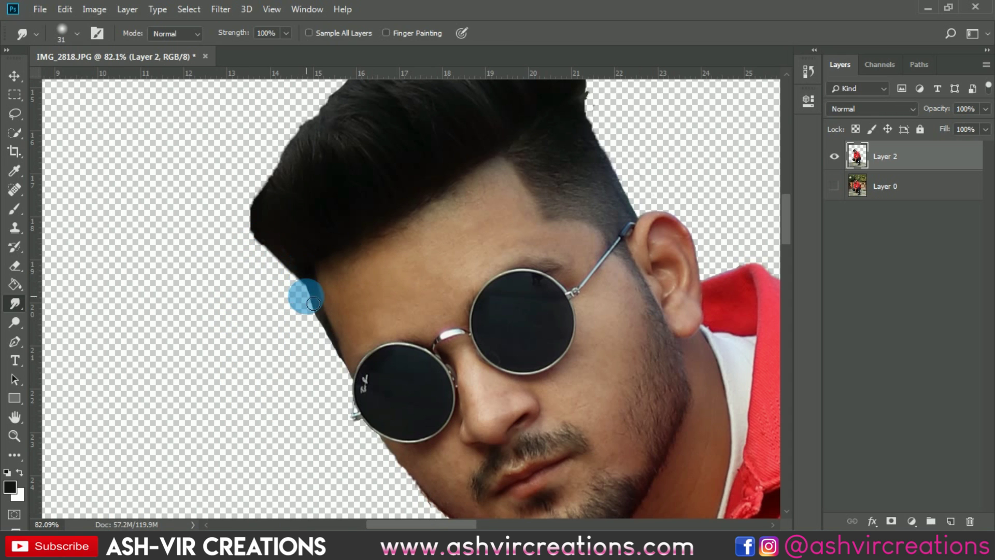
# Tune the Smudge strength to 62% using trial strokes on the front edge of the hair
pyautogui.moveTo(295, 289); pyautogui.dragTo(293, 268)
pyautogui.hotkey('ctrl', 'z')
pyautogui.click(178, 58)
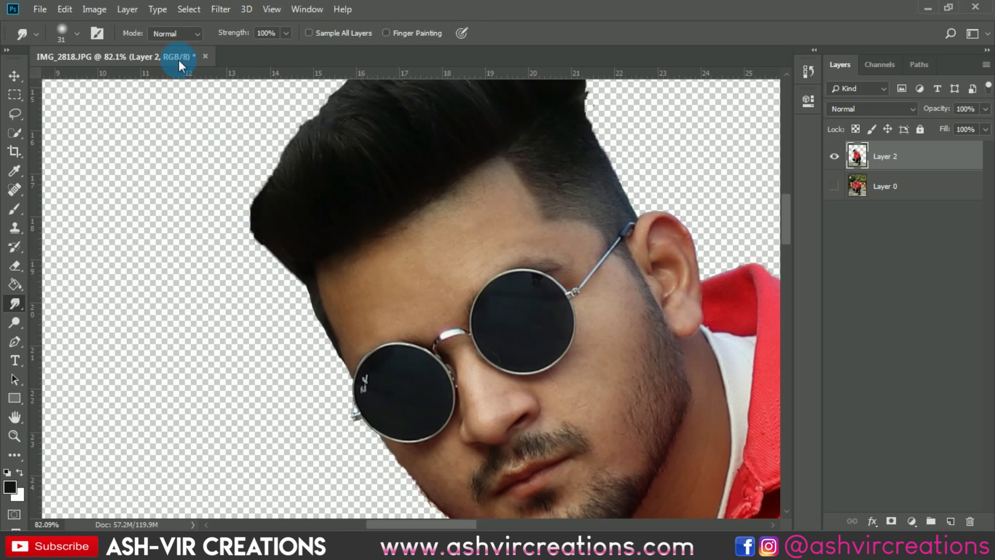
pyautogui.moveTo(163, 33); pyautogui.dragTo(167, 33)
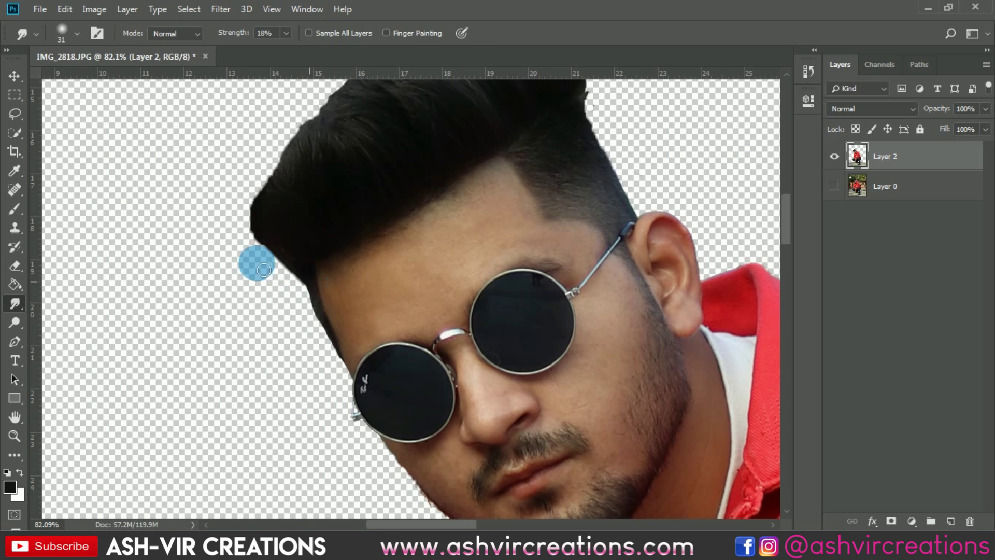
pyautogui.moveTo(241, 37); pyautogui.dragTo(242, 37)
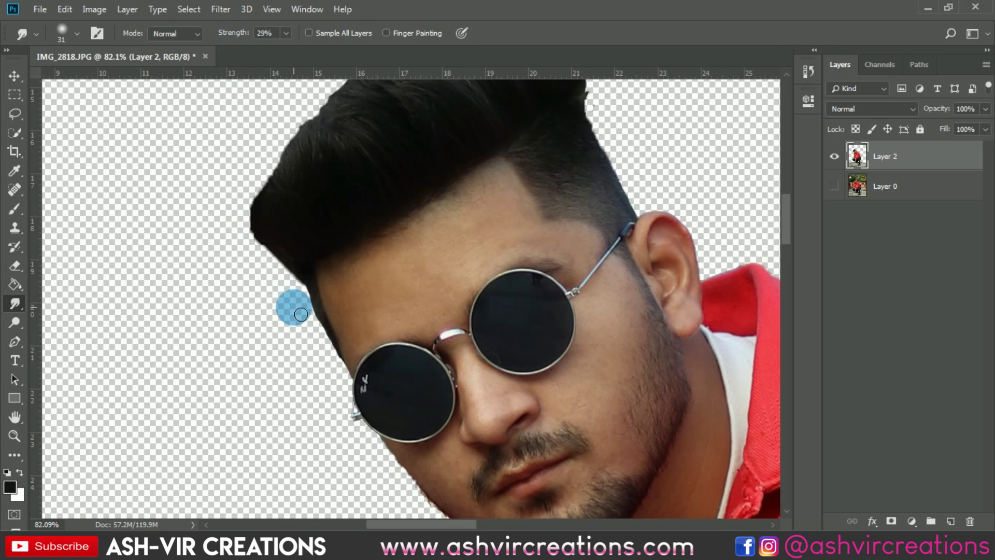
pyautogui.moveTo(309, 283); pyautogui.dragTo(252, 261)
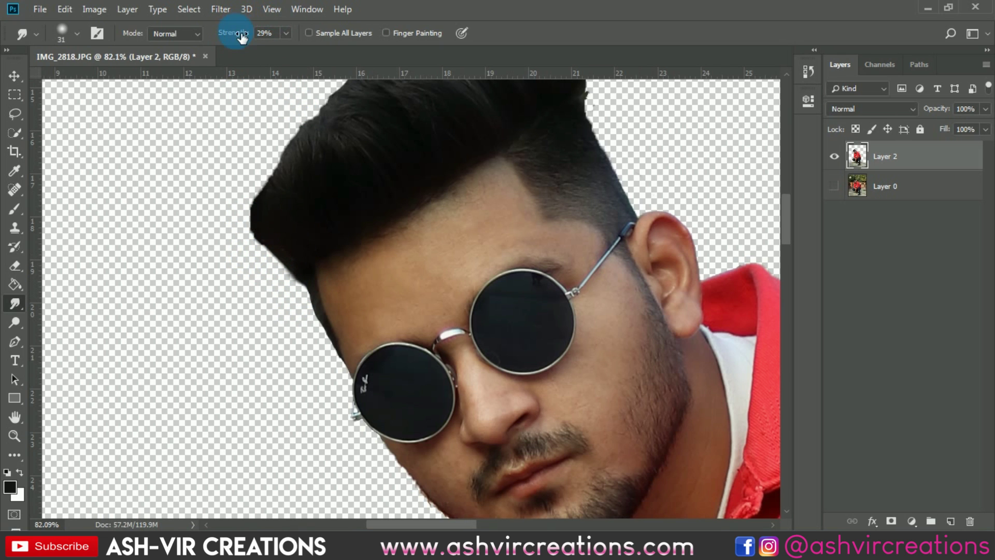
pyautogui.moveTo(228, 37); pyautogui.dragTo(225, 37)
# Smudge the hair outline along the front, the crown and the back of the head into soft natural strands
pyautogui.moveTo(302, 277)
pyautogui.mouseDown()
pyautogui.moveTo(242, 248)
pyautogui.moveTo(308, 275)
pyautogui.moveTo(282, 261)
pyautogui.moveTo(246, 212)
pyautogui.moveTo(270, 235)
pyautogui.moveTo(259, 238)
pyautogui.moveTo(269, 210)
pyautogui.mouseUp()
pyautogui.moveTo(302, 178)
pyautogui.mouseDown()
pyautogui.moveTo(268, 257)
pyautogui.moveTo(265, 213)
pyautogui.mouseUp()
pyautogui.moveTo(263, 255)
pyautogui.mouseDown()
pyautogui.moveTo(322, 162)
pyautogui.moveTo(315, 194)
pyautogui.moveTo(335, 153)
pyautogui.moveTo(326, 183)
pyautogui.moveTo(341, 156)
pyautogui.moveTo(363, 142)
pyautogui.moveTo(353, 159)
pyautogui.moveTo(402, 128)
pyautogui.moveTo(389, 145)
pyautogui.moveTo(449, 117)
pyautogui.moveTo(420, 131)
pyautogui.moveTo(463, 125)
pyautogui.moveTo(543, 150)
pyautogui.moveTo(556, 180)
pyautogui.moveTo(561, 171)
pyautogui.moveTo(538, 121)
pyautogui.moveTo(552, 158)
pyautogui.moveTo(513, 126)
pyautogui.moveTo(533, 140)
pyautogui.moveTo(525, 129)
pyautogui.moveTo(455, 110)
pyautogui.moveTo(501, 130)
pyautogui.moveTo(433, 104)
pyautogui.mouseUp()
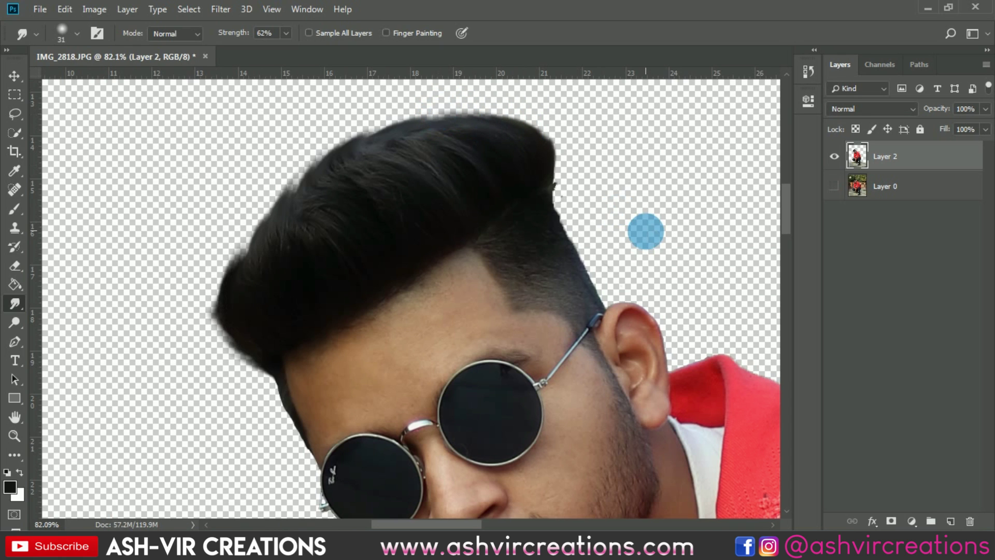
pyautogui.moveTo(563, 204)
pyautogui.mouseDown()
pyautogui.moveTo(565, 176)
pyautogui.moveTo(556, 212)
pyautogui.moveTo(589, 271)
pyautogui.mouseUp()
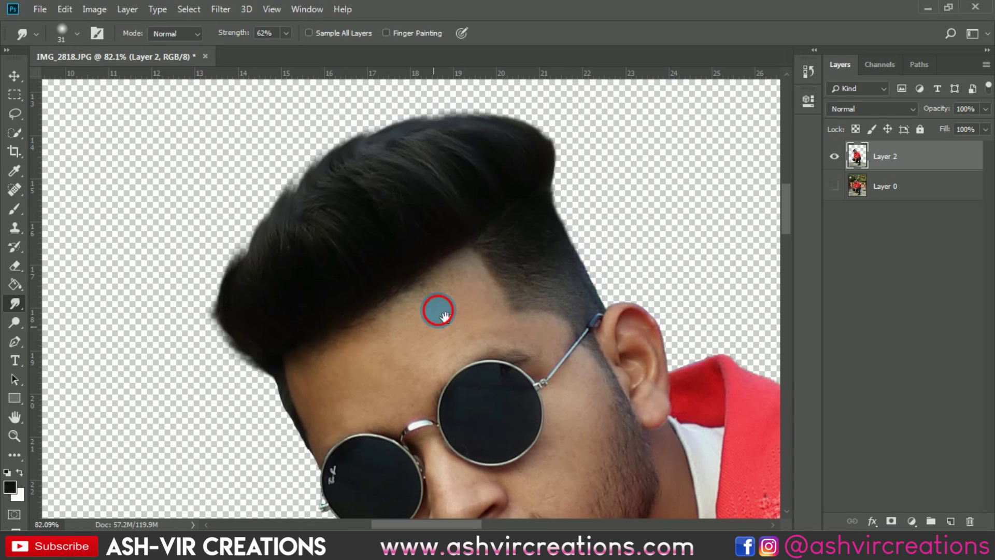
pyautogui.moveTo(438, 311); pyautogui.dragTo(483, 241)
pyautogui.moveTo(330, 315)
pyautogui.mouseDown()
pyautogui.moveTo(343, 341)
pyautogui.moveTo(336, 348)
pyautogui.moveTo(331, 332)
pyautogui.moveTo(337, 361)
pyautogui.moveTo(359, 385)
pyautogui.moveTo(336, 360)
pyautogui.moveTo(328, 319)
pyautogui.moveTo(334, 357)
pyautogui.moveTo(327, 308)
pyautogui.moveTo(282, 266)
pyautogui.mouseUp()
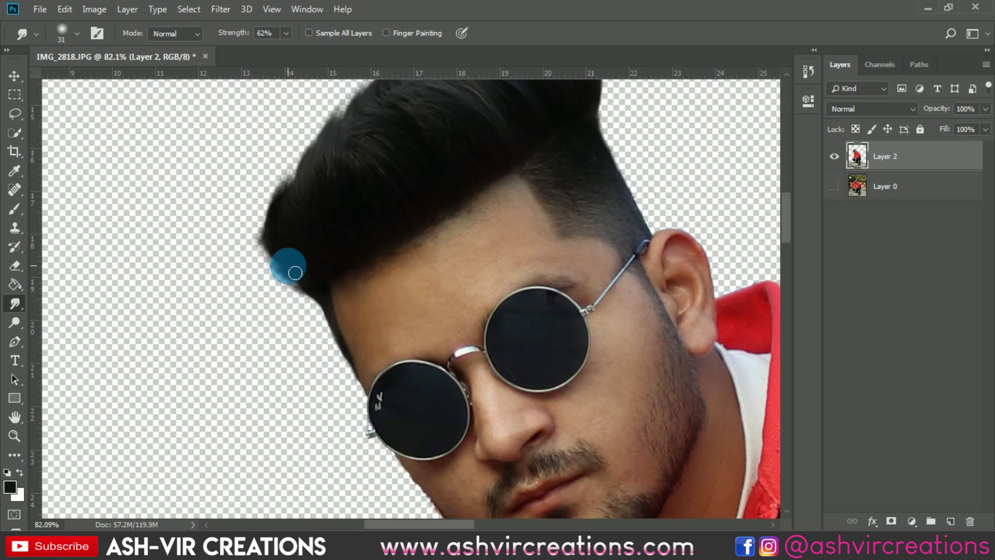
pyautogui.scroll(-5, 281, 266)
pyautogui.scroll(4, 402, 218)
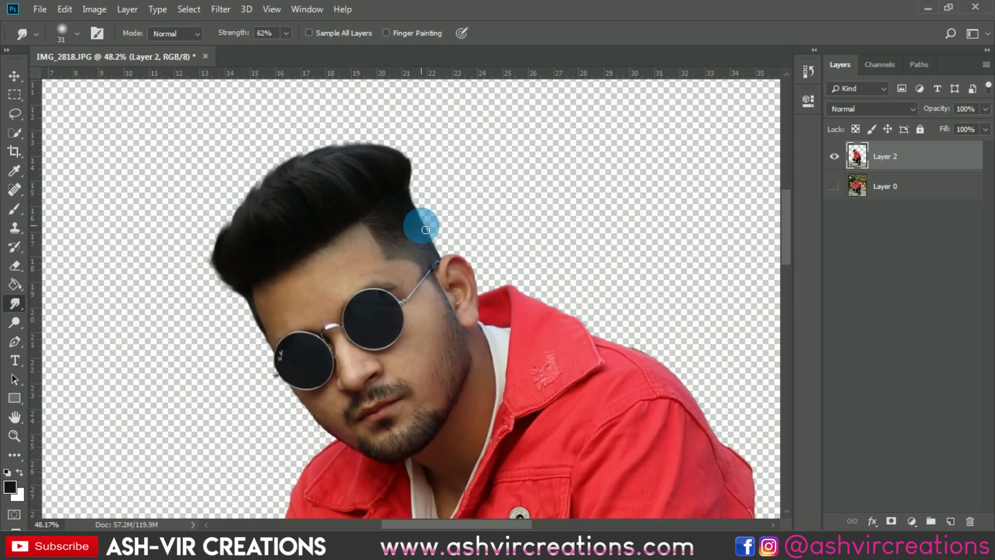
pyautogui.scroll(-4, 421, 226)
pyautogui.scroll(-4, 423, 227)
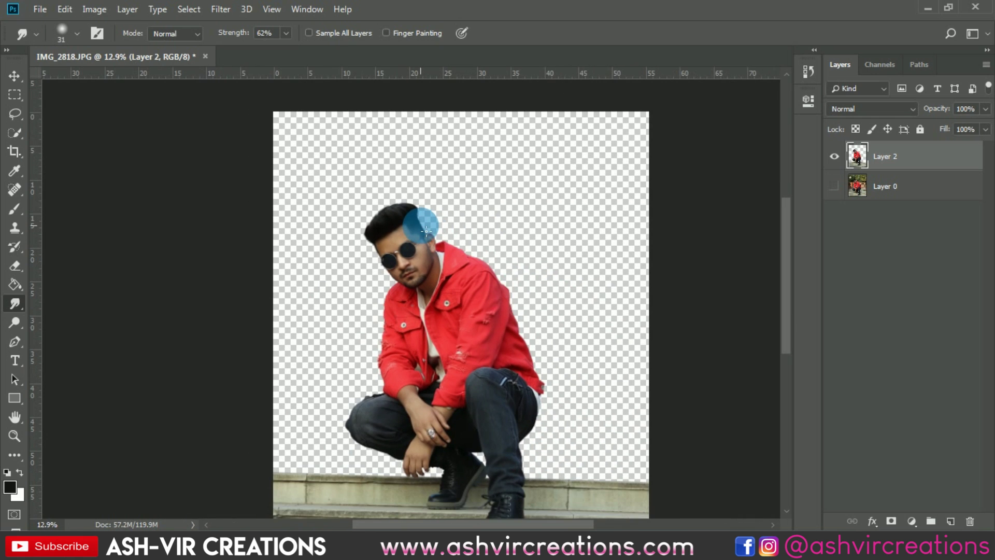
# Open the DBGX background image and bring it into the portrait document as a layer directly above Layer 0
pyautogui.press('v')
pyautogui.scroll(1, 420, 228)
pyautogui.scroll(1, 420, 225)
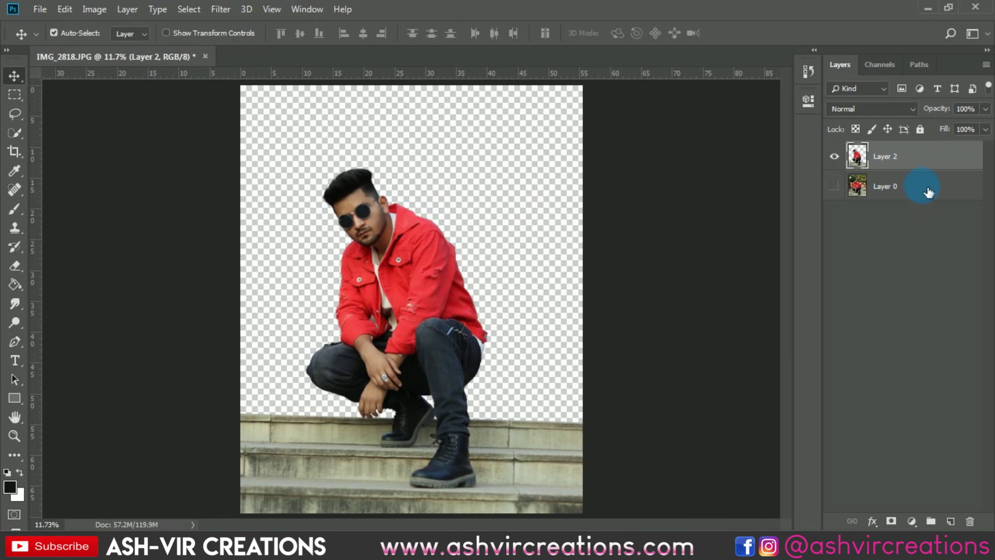
pyautogui.click(928, 192)
pyautogui.click(40, 10)
pyautogui.click(54, 39)
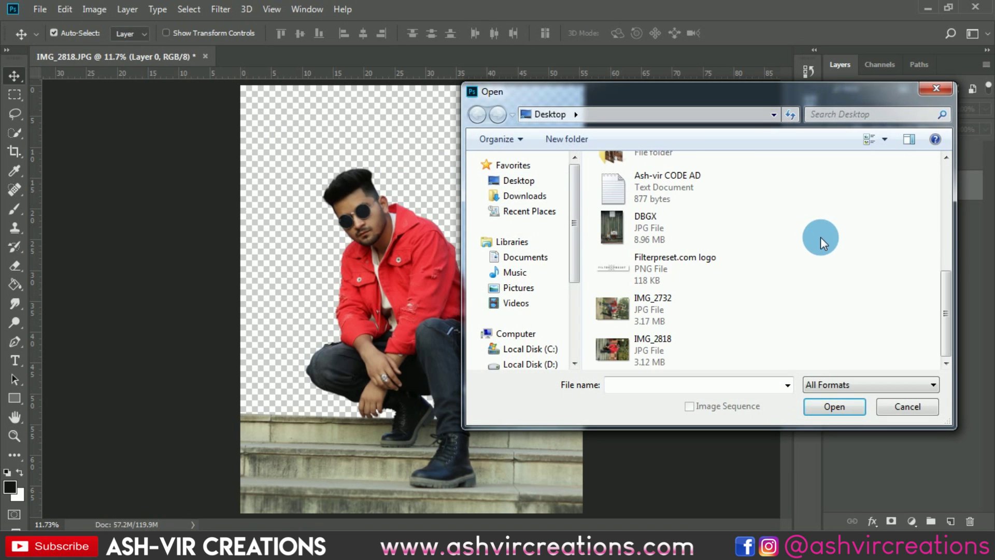
pyautogui.scroll(2, 659, 260)
pyautogui.doubleClick(654, 320)
pyautogui.moveTo(337, 160); pyautogui.dragTo(449, 167)
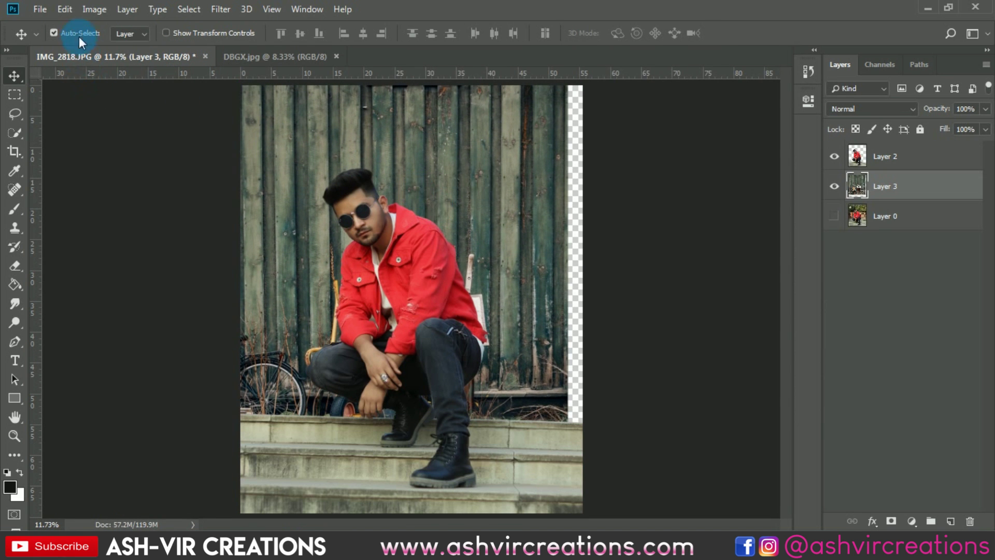
# Scale the wooden-wall background on Layer 3 to 104.86% and move it up so it fills the full canvas width
pyautogui.click(65, 9)
pyautogui.click(125, 307)
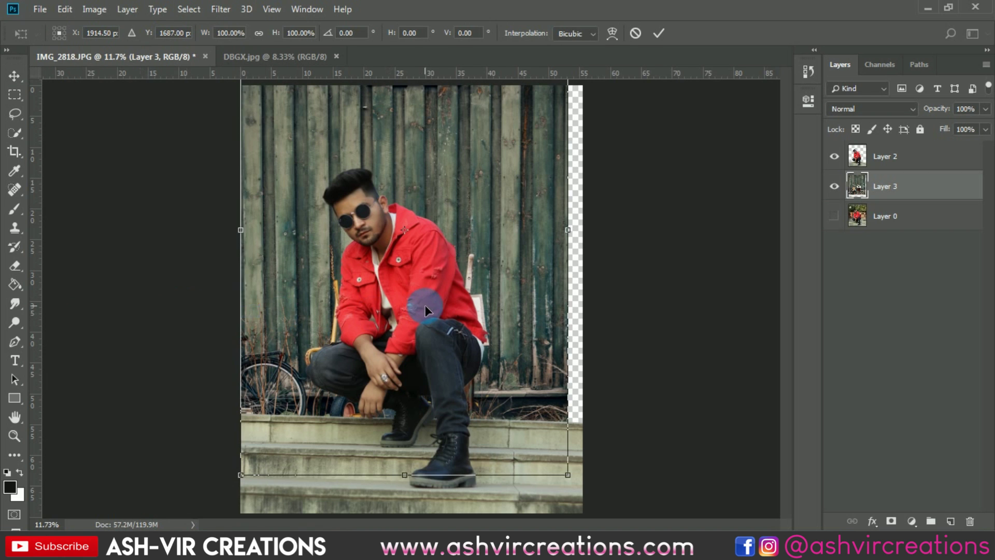
pyautogui.scroll(-1, 425, 305)
pyautogui.moveTo(428, 272); pyautogui.dragTo(438, 239)
pyautogui.scroll(-2, 437, 240)
pyautogui.moveTo(492, 125); pyautogui.dragTo(512, 112)
pyautogui.scroll(3, 475, 204)
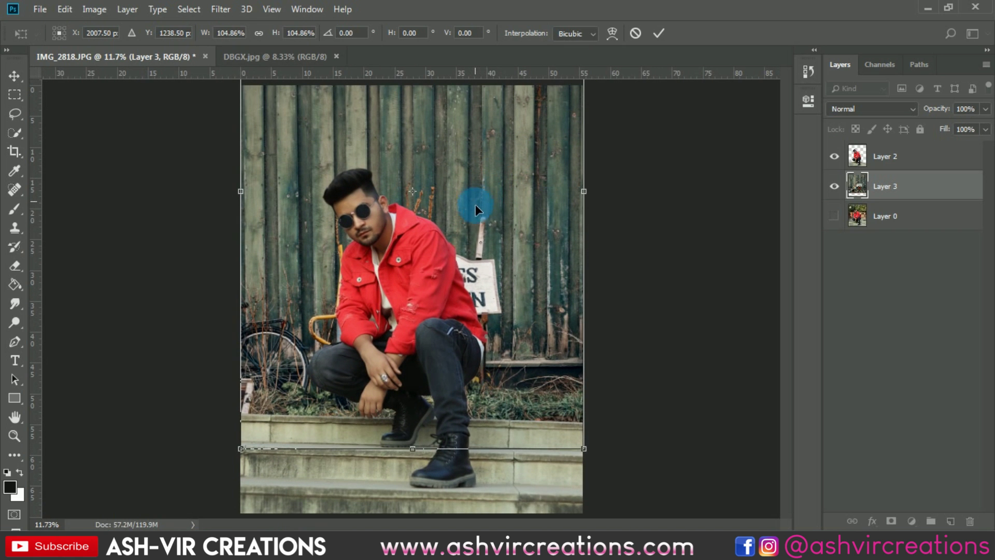
# Flip the background horizontally, shift it slightly down onto the steps and apply the transform
pyautogui.rightClick(473, 320)
pyautogui.click(528, 498)
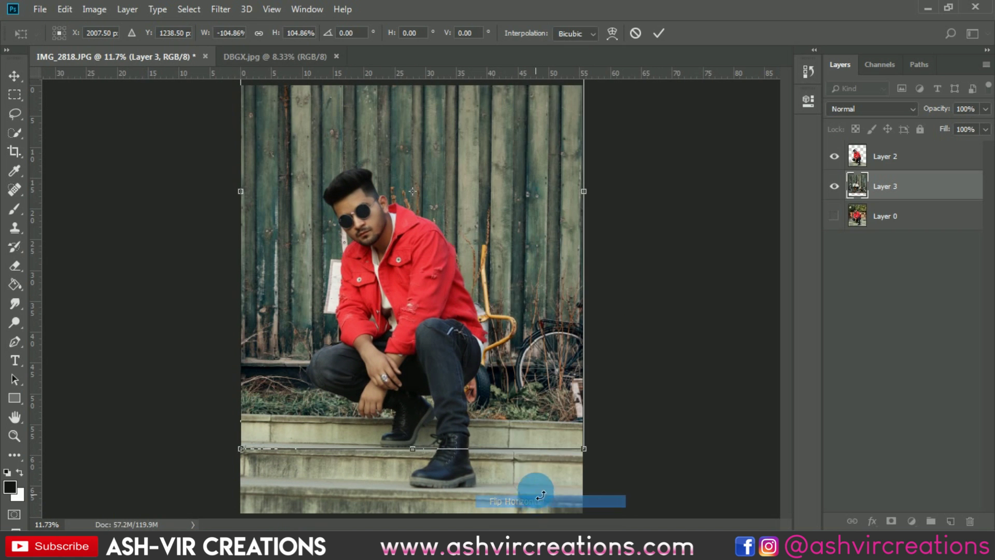
pyautogui.scroll(1, 464, 231)
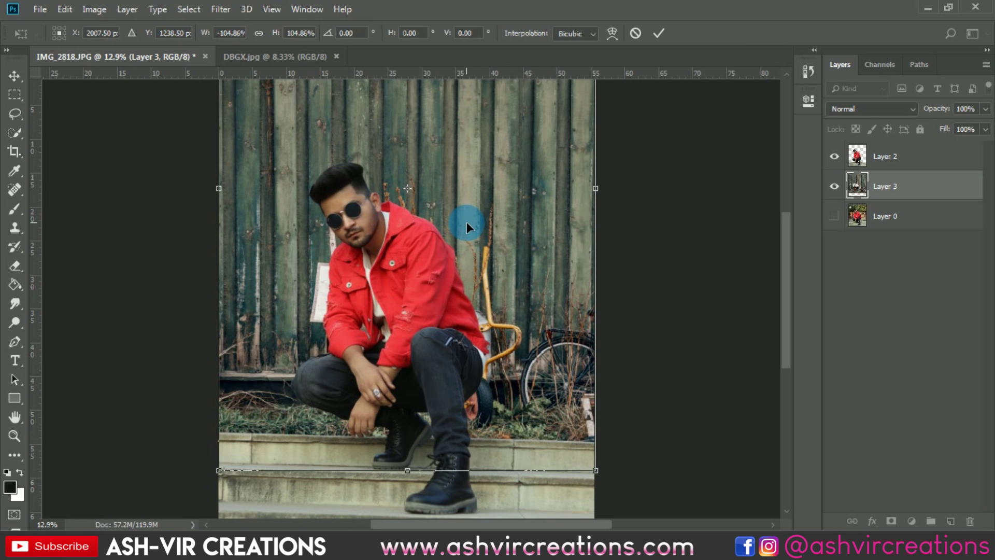
pyautogui.moveTo(461, 188); pyautogui.dragTo(461, 191)
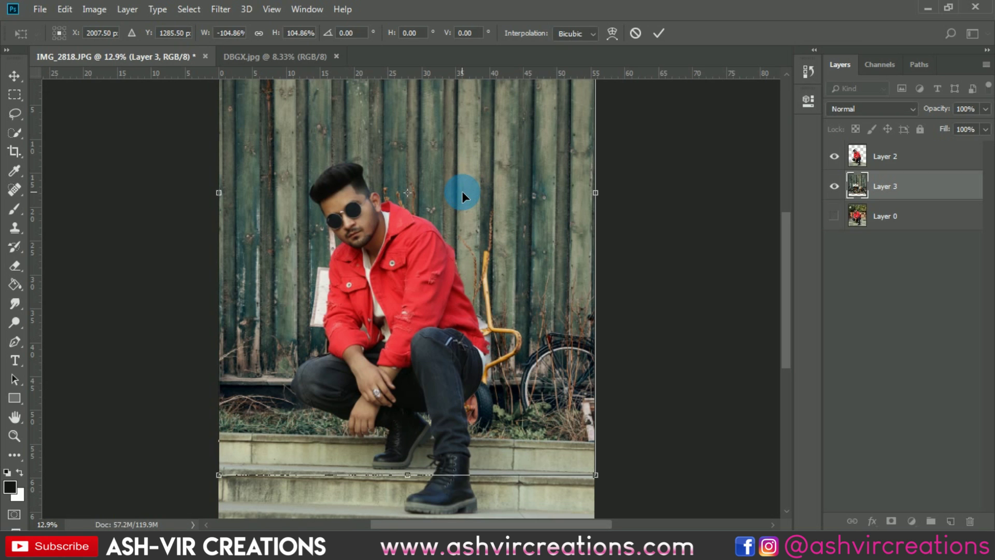
pyautogui.press('Return')
pyautogui.scroll(-5, 461, 191)
pyautogui.scroll(2, 462, 191)
pyautogui.scroll(1, 462, 196)
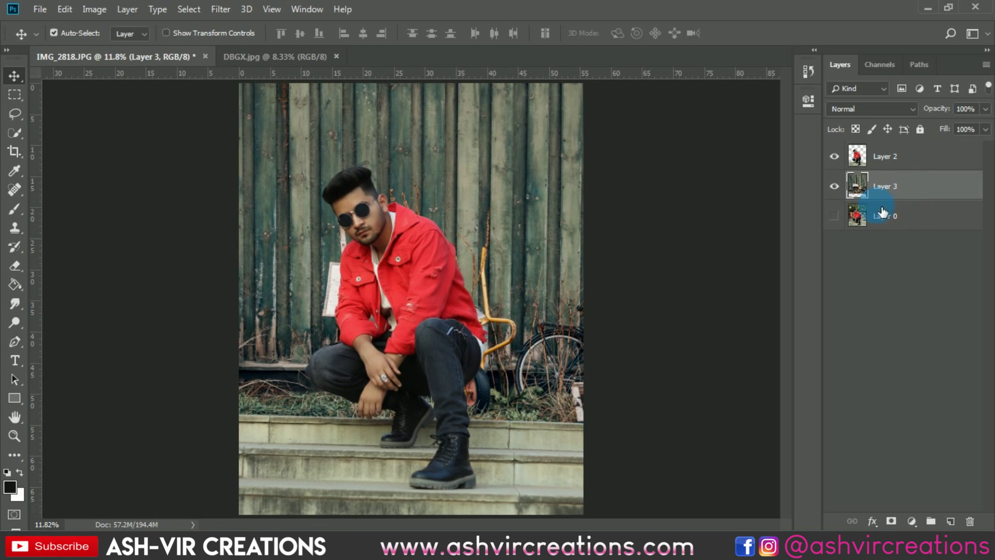
# Merge the man's cut-out layer and the Layer 3 background into a single layer above Layer 0
pyautogui.scroll(1, 368, 256)
pyautogui.rightClick(403, 254)
pyautogui.click(417, 260)
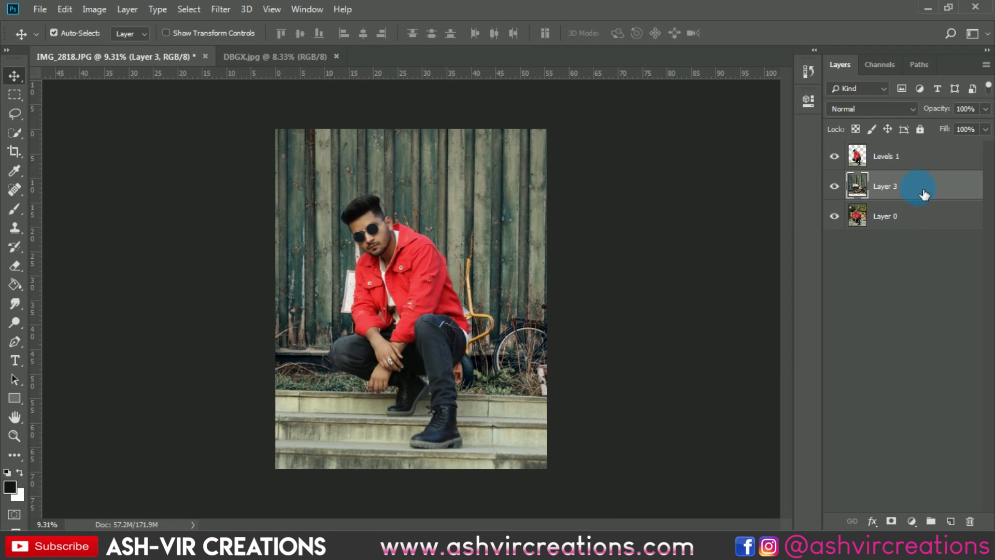
pyautogui.keyDown('shift'); pyautogui.click(915, 156); pyautogui.keyUp('shift')
pyautogui.rightClick(915, 158)
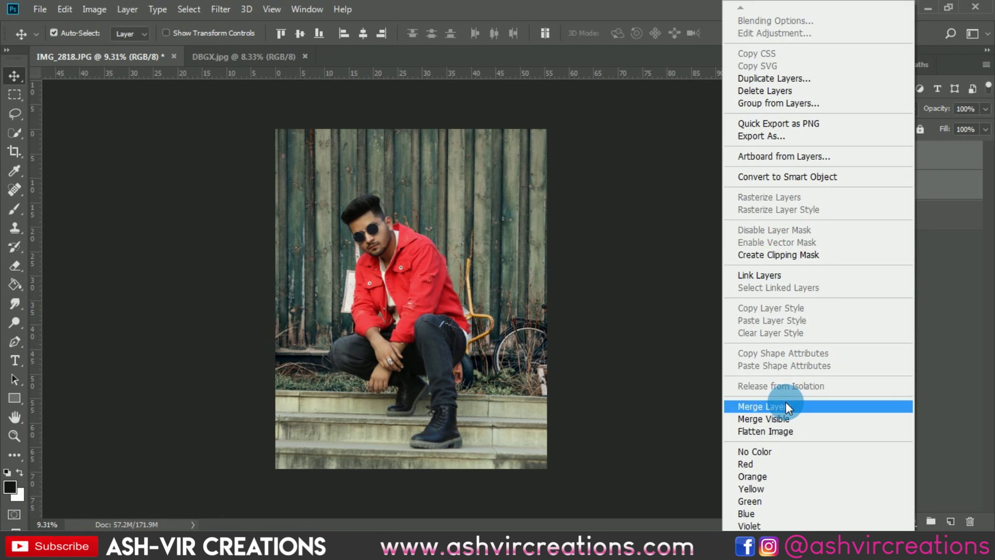
pyautogui.click(786, 404)
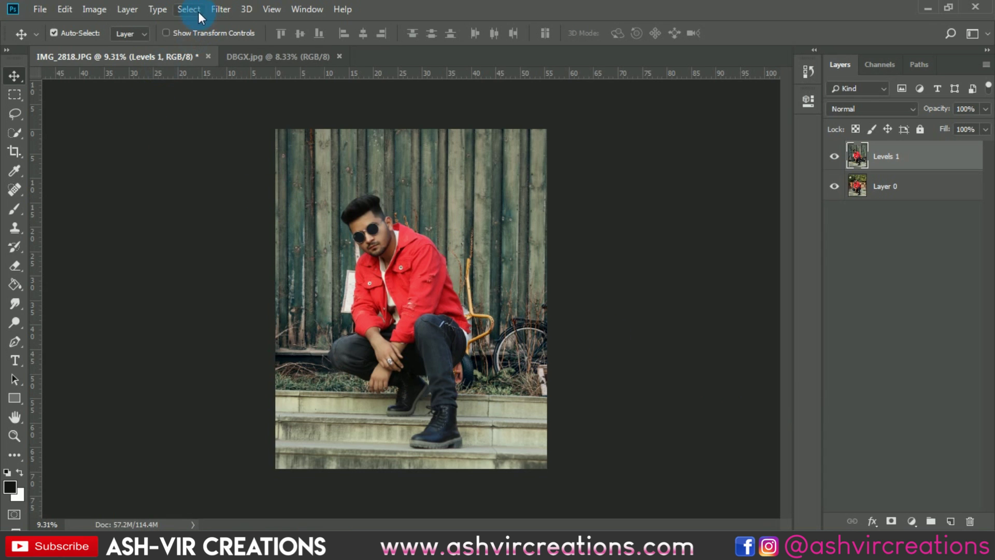
# Add a Camera Raw post-crop vignette to the merged layer: Amount -31, Midpoint 34, Roundness -35, Feather 55, Highlights 32
pyautogui.click(220, 10)
pyautogui.click(247, 98)
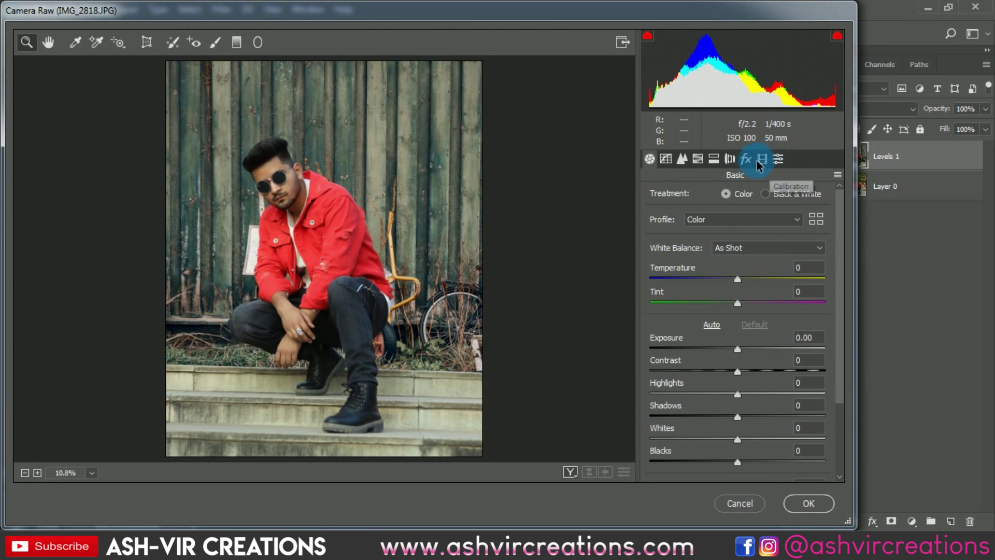
pyautogui.click(746, 159)
pyautogui.moveTo(739, 351); pyautogui.dragTo(725, 351)
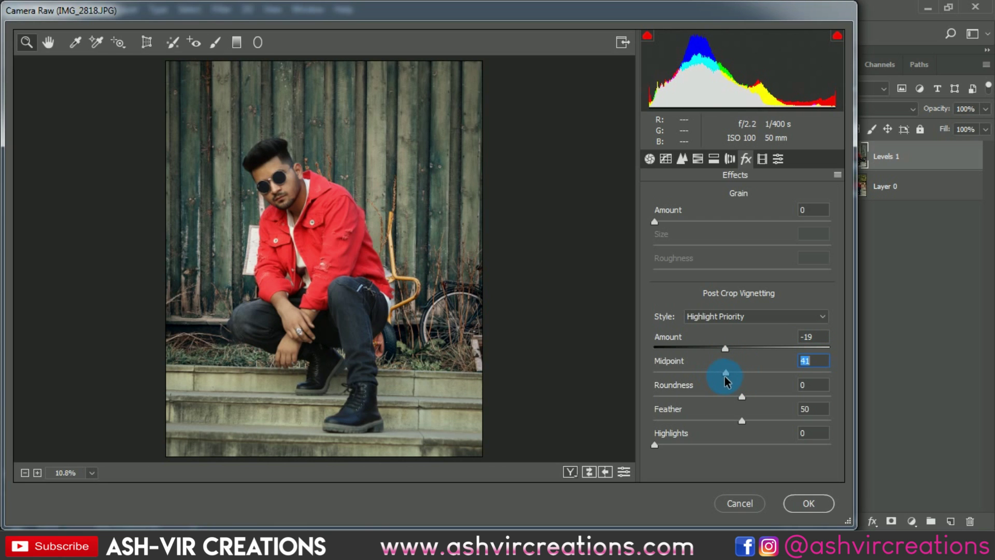
pyautogui.moveTo(738, 404); pyautogui.dragTo(720, 426)
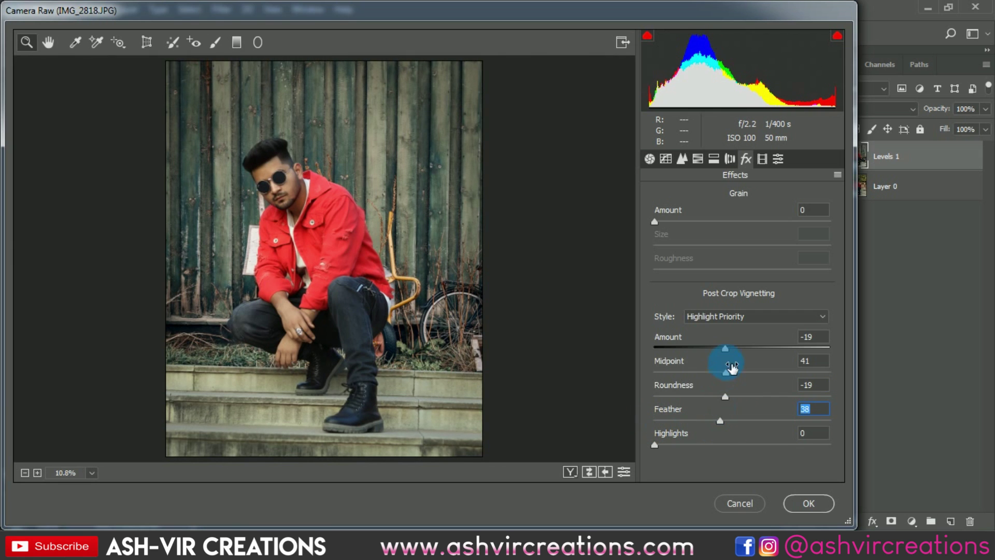
pyautogui.moveTo(727, 353); pyautogui.dragTo(714, 403)
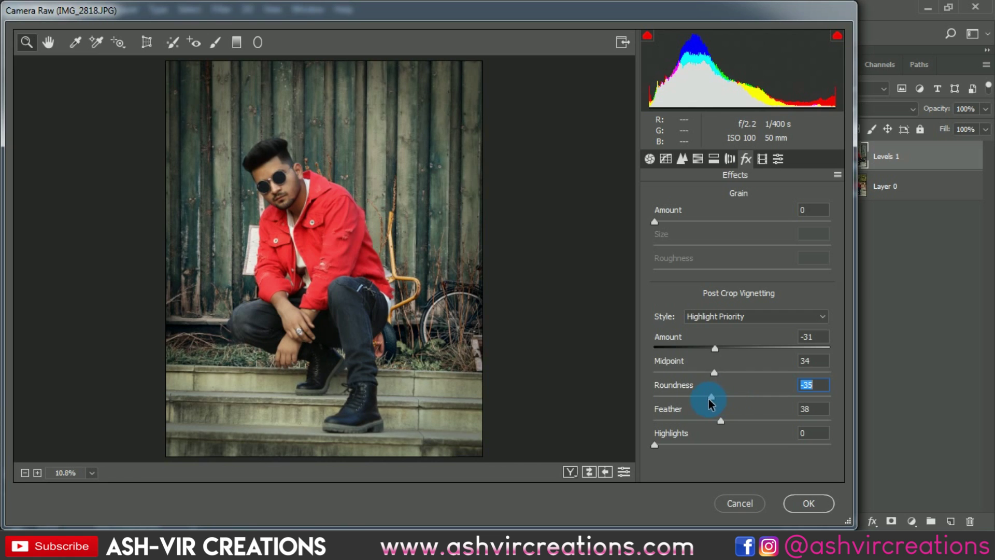
pyautogui.moveTo(722, 423)
pyautogui.mouseDown()
pyautogui.moveTo(667, 421)
pyautogui.moveTo(736, 425)
pyautogui.mouseUp()
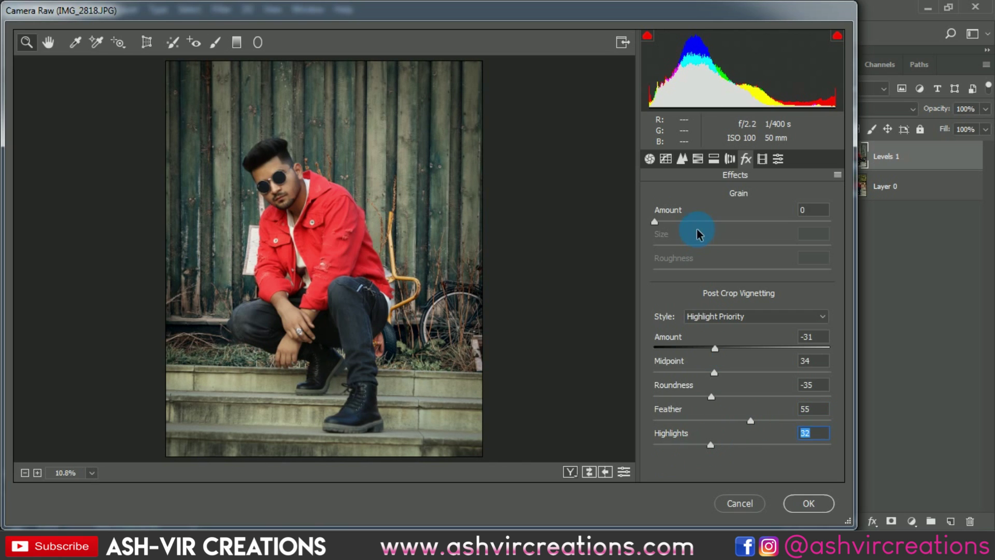
# Set Contrast to +17, Highlights -20, Shadows +23, Whites +23 and Blacks -11, and shift the colour temperature slightly cooler
pyautogui.click(649, 159)
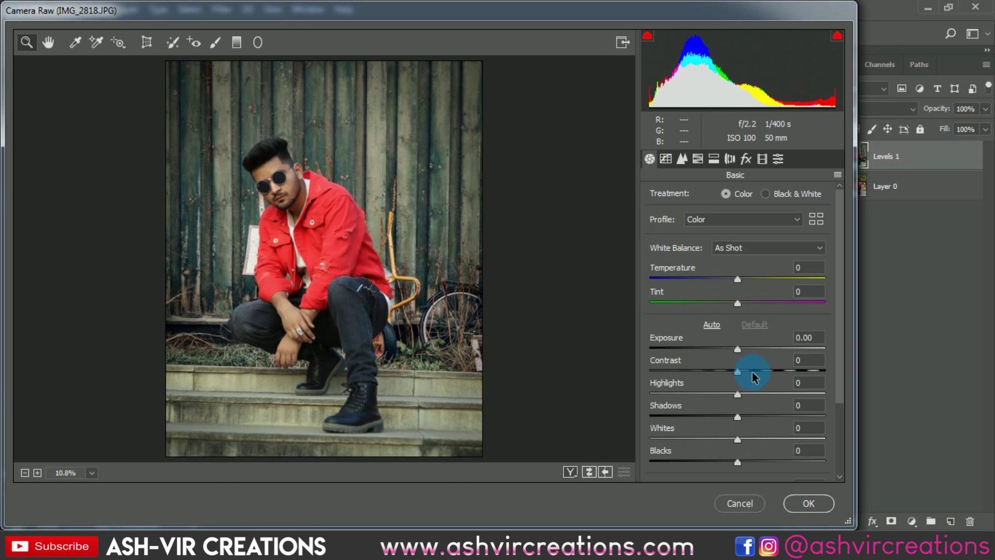
pyautogui.click(752, 371)
pyautogui.moveTo(757, 371); pyautogui.dragTo(751, 372)
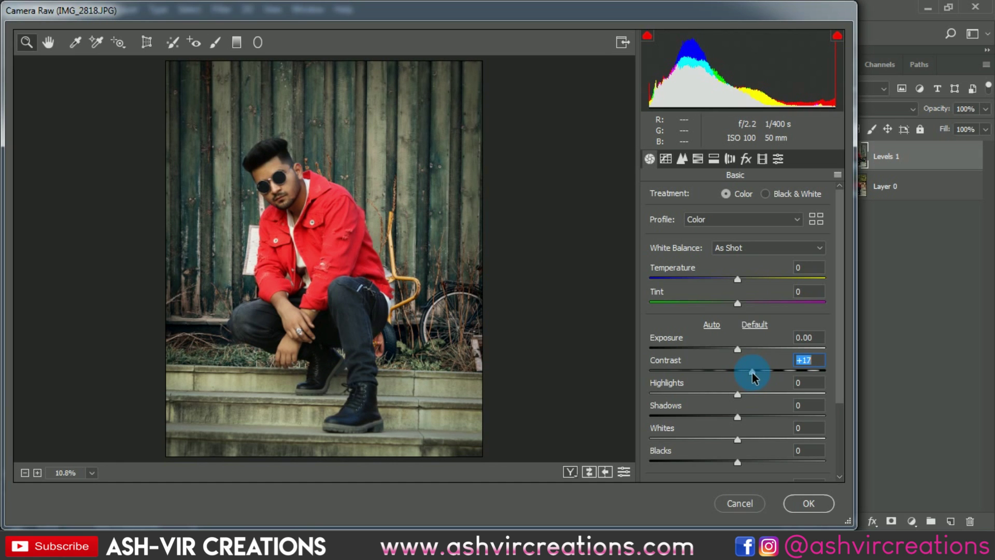
pyautogui.click(737, 396)
pyautogui.moveTo(730, 401)
pyautogui.mouseDown()
pyautogui.moveTo(709, 402)
pyautogui.moveTo(721, 403)
pyautogui.mouseUp()
pyautogui.moveTo(738, 440); pyautogui.dragTo(757, 419)
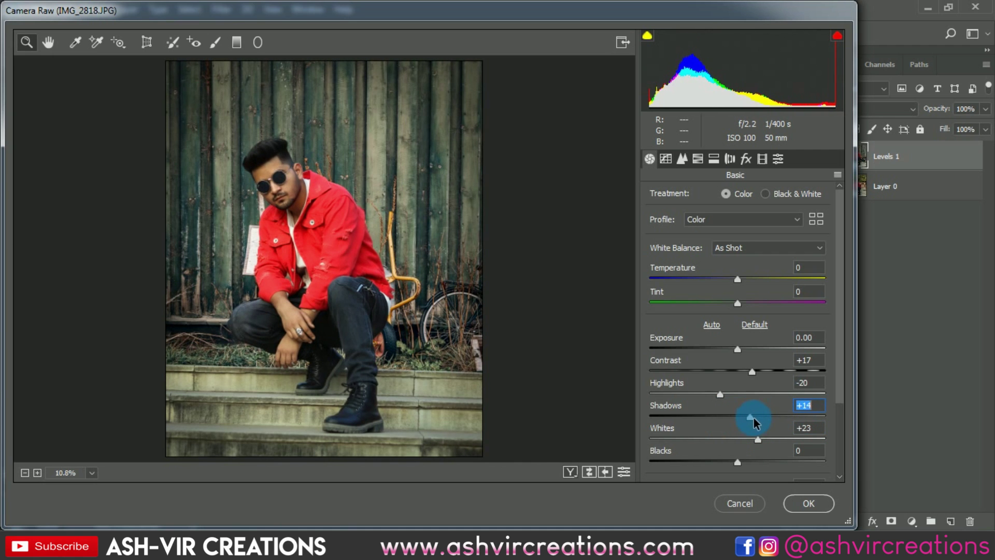
pyautogui.click(737, 462)
pyautogui.moveTo(736, 462)
pyautogui.mouseDown()
pyautogui.moveTo(715, 461)
pyautogui.moveTo(726, 460)
pyautogui.mouseUp()
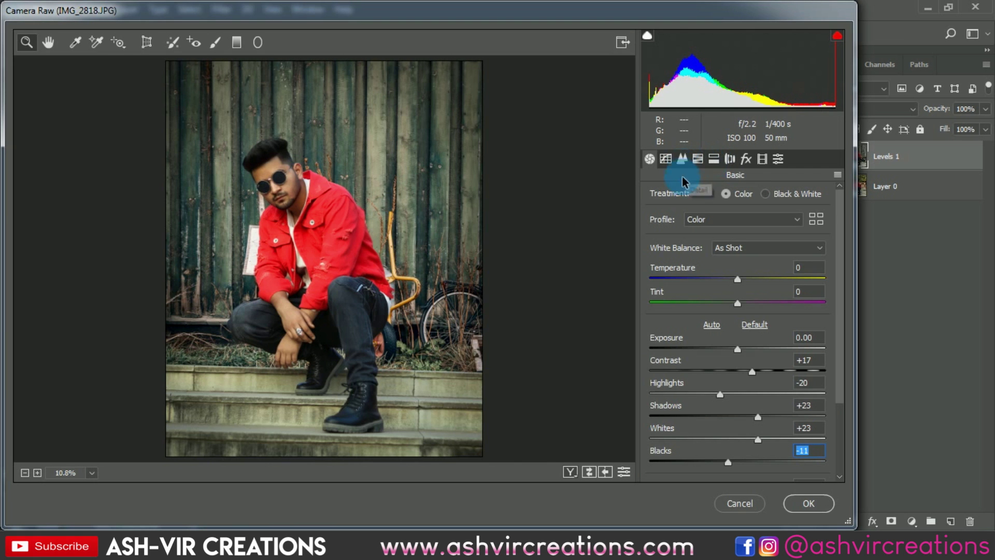
pyautogui.moveTo(738, 283); pyautogui.dragTo(728, 272)
# Set the calibration's Blue Primary hue to -11 and the sharpening amount to 20
pyautogui.click(762, 159)
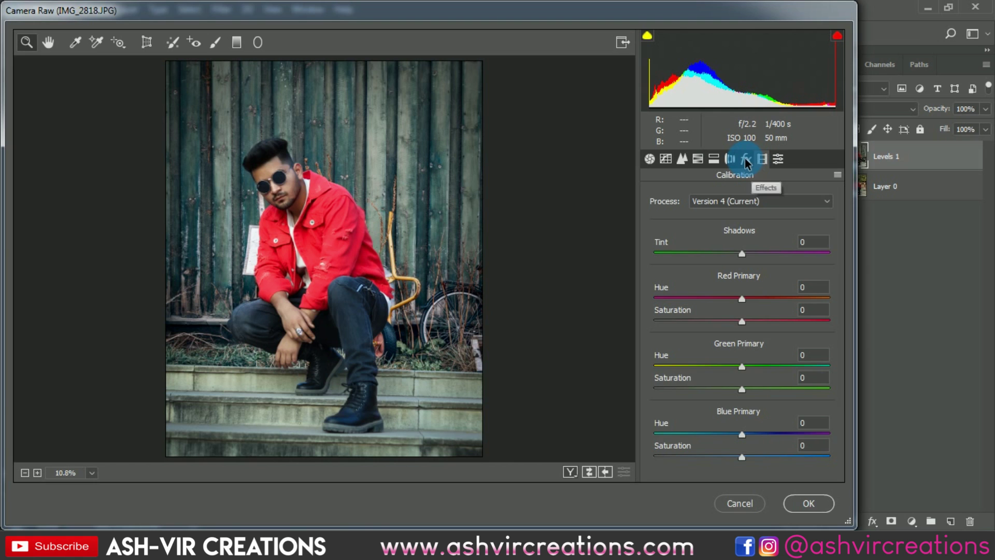
pyautogui.click(723, 432)
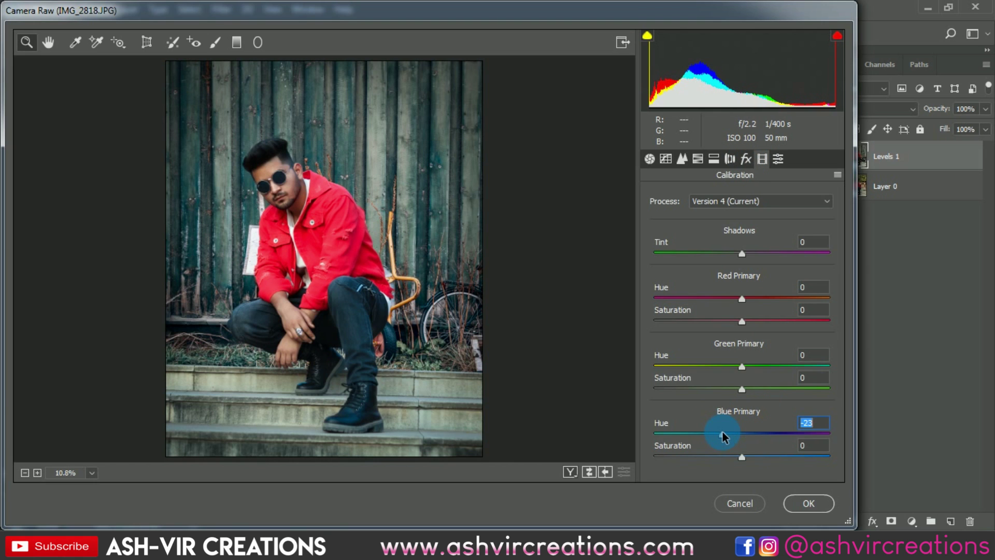
pyautogui.moveTo(723, 435)
pyautogui.mouseDown()
pyautogui.moveTo(655, 429)
pyautogui.moveTo(753, 435)
pyautogui.moveTo(733, 435)
pyautogui.mouseUp()
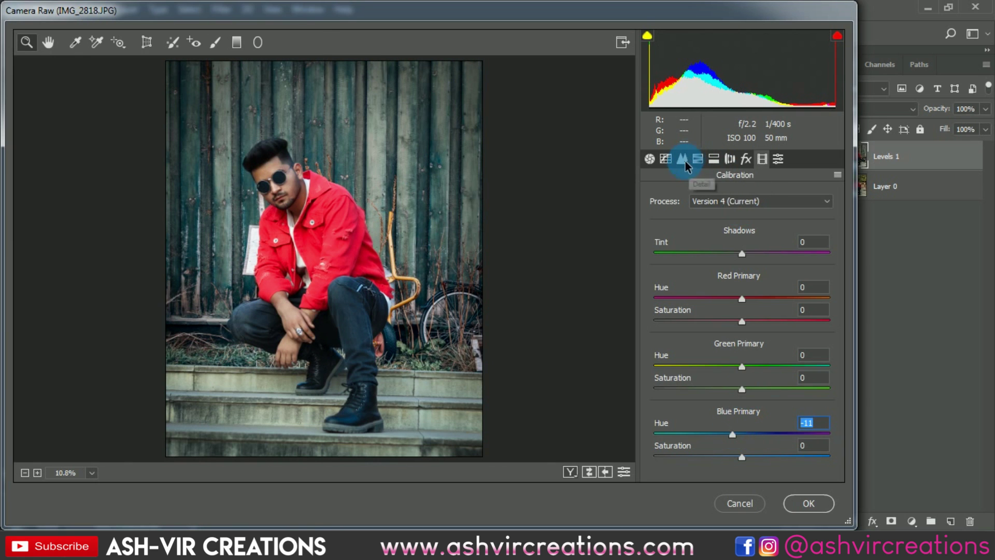
pyautogui.click(665, 158)
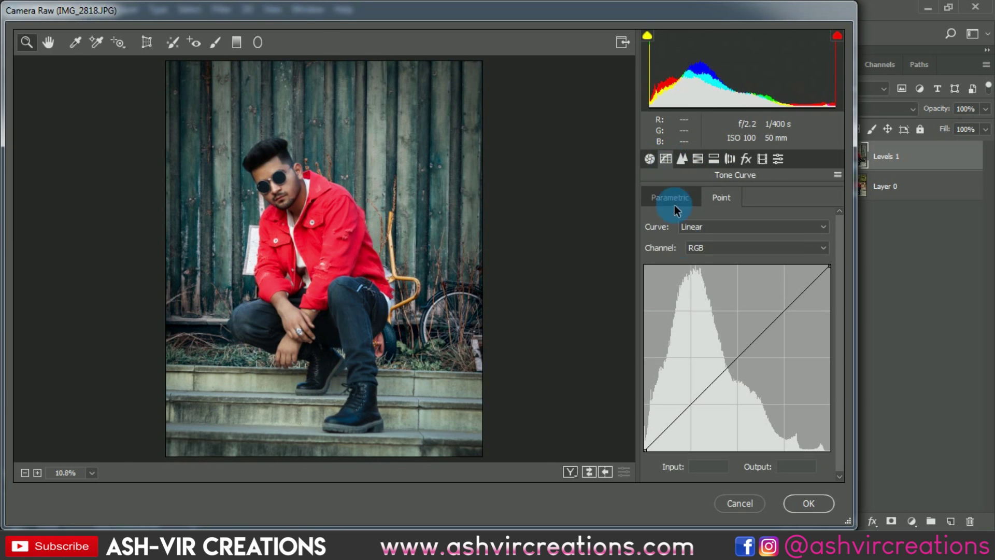
pyautogui.click(682, 159)
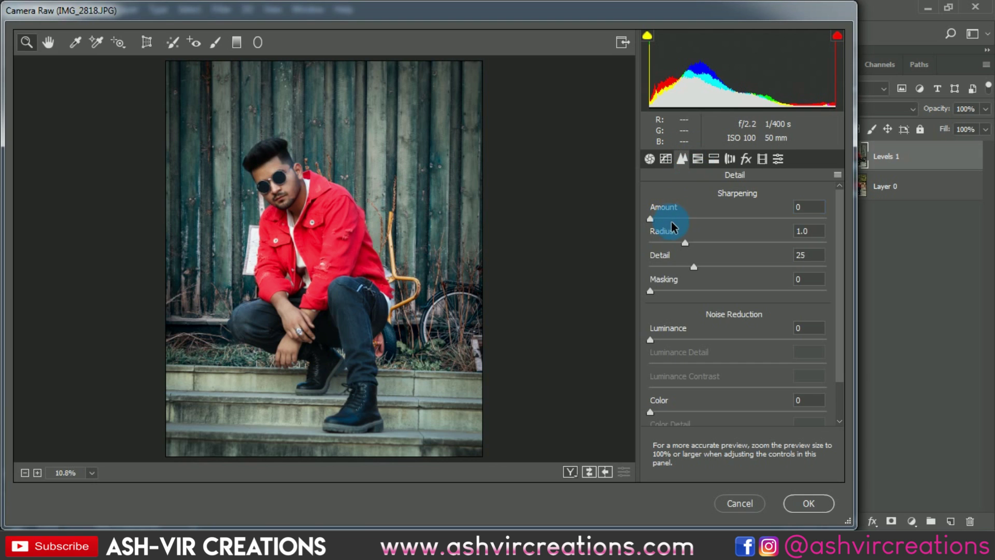
# Set the Aquas hue to -100 with saturation +16, and the Blues hue to -22
pyautogui.click(697, 159)
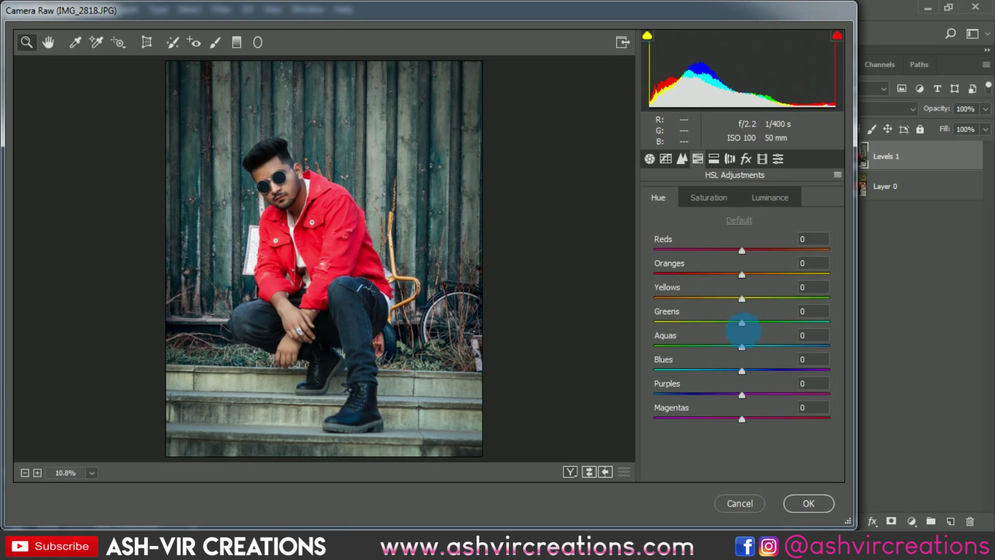
pyautogui.moveTo(742, 350); pyautogui.dragTo(651, 354)
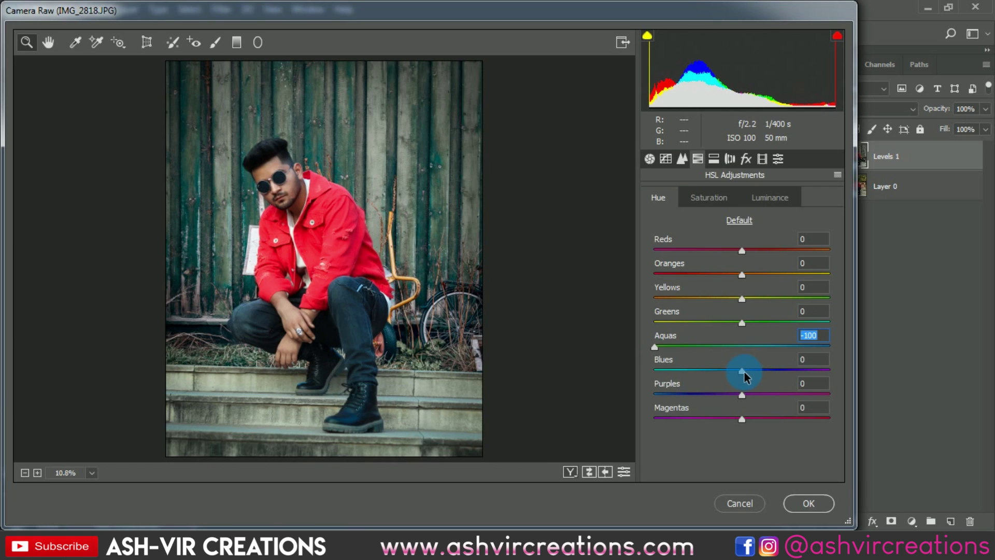
pyautogui.click(713, 198)
pyautogui.moveTo(744, 346)
pyautogui.mouseDown()
pyautogui.moveTo(810, 348)
pyautogui.moveTo(734, 350)
pyautogui.moveTo(760, 350)
pyautogui.mouseUp()
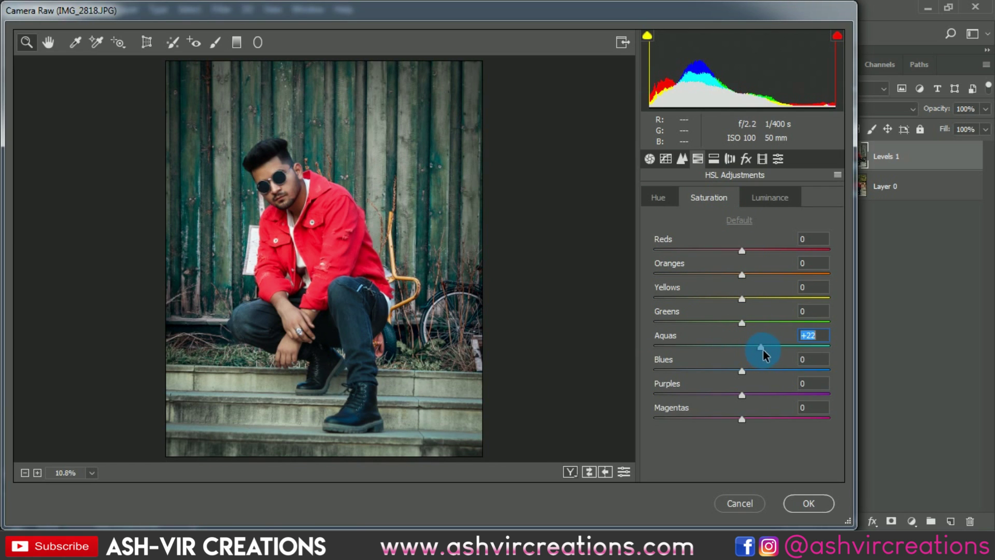
pyautogui.click(657, 197)
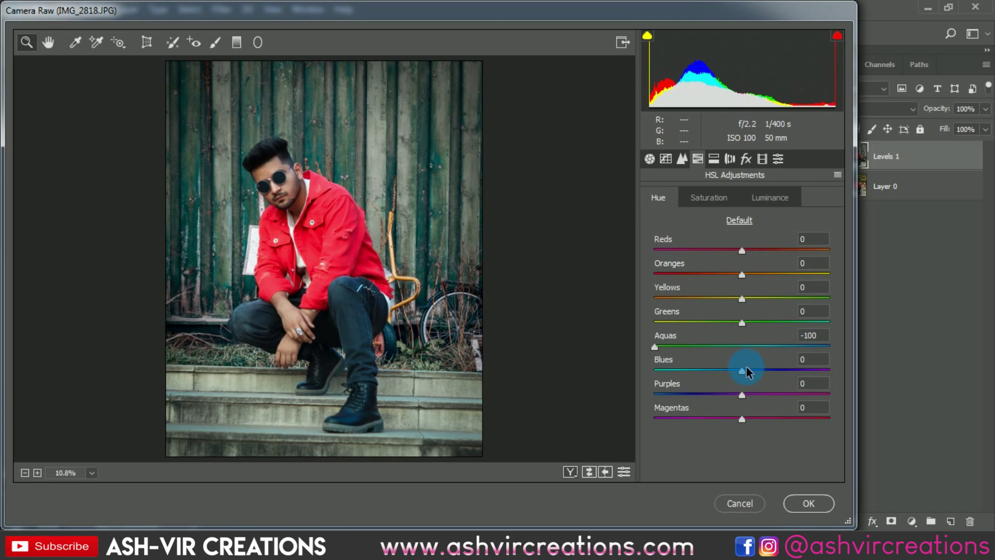
pyautogui.moveTo(742, 371); pyautogui.dragTo(722, 388)
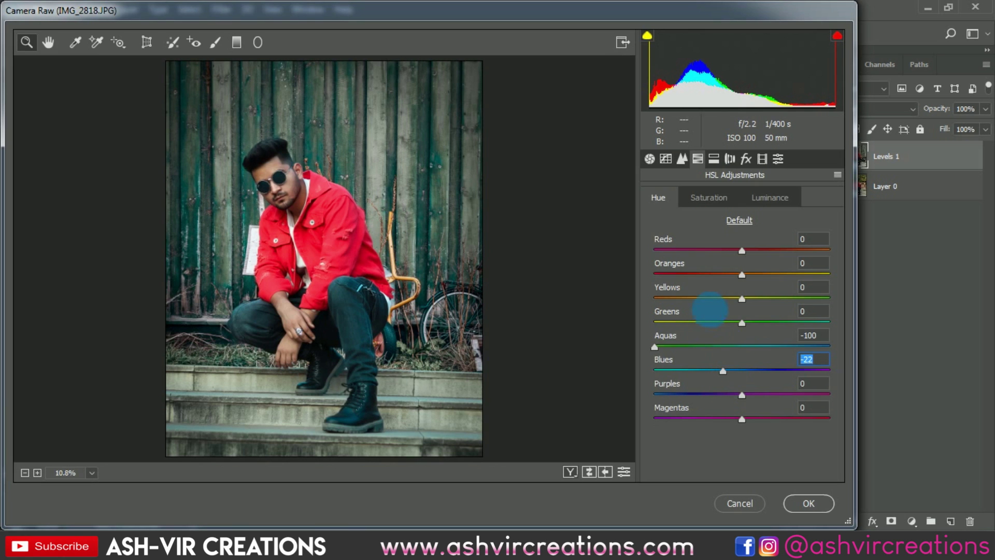
# Set the Yellows hue to +62 and the Oranges hue to -5, checking the skin tone on the man's face
pyautogui.click(668, 159)
pyautogui.click(682, 157)
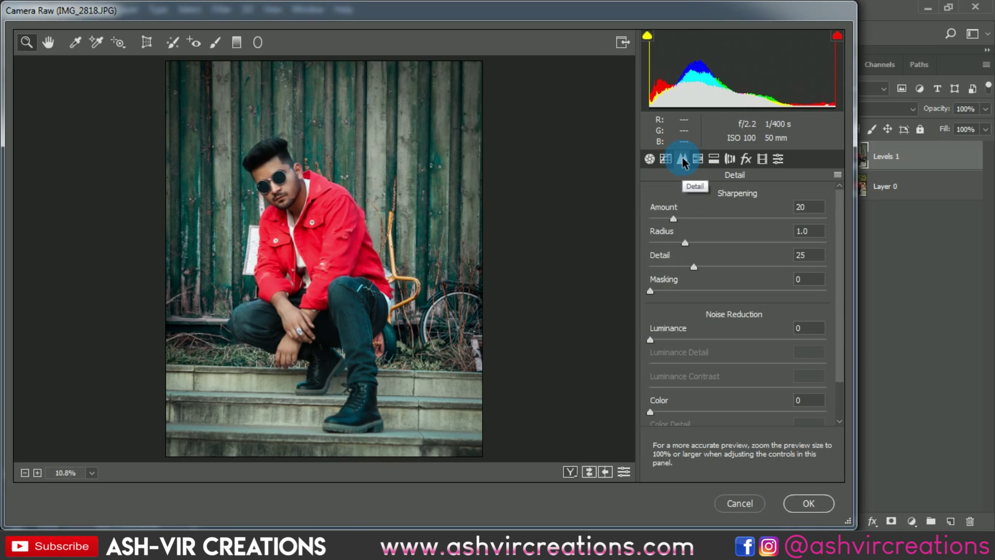
pyautogui.click(697, 158)
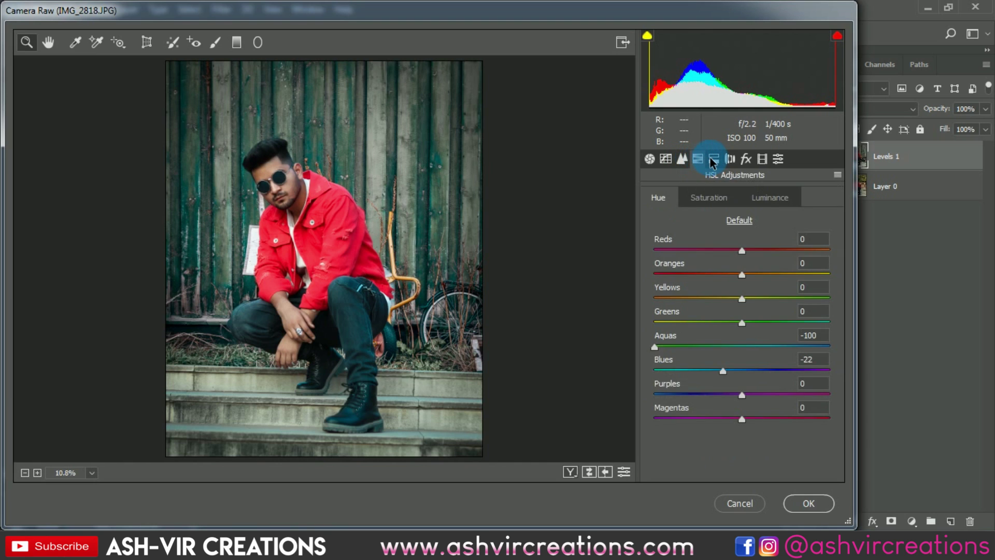
pyautogui.moveTo(744, 302); pyautogui.dragTo(811, 296)
pyautogui.click(664, 299)
pyautogui.moveTo(671, 320); pyautogui.dragTo(804, 332)
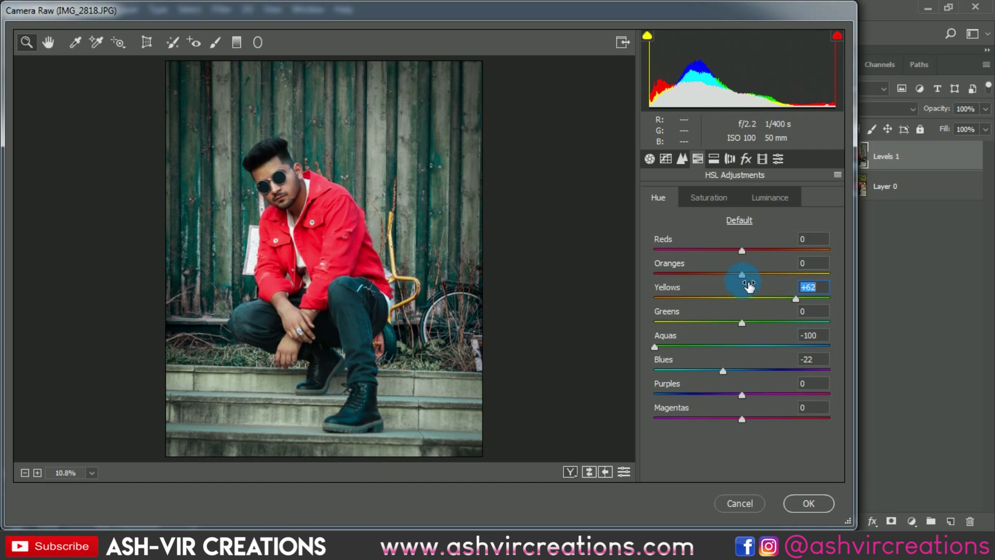
pyautogui.moveTo(748, 277); pyautogui.dragTo(735, 278)
pyautogui.moveTo(269, 168); pyautogui.dragTo(343, 222)
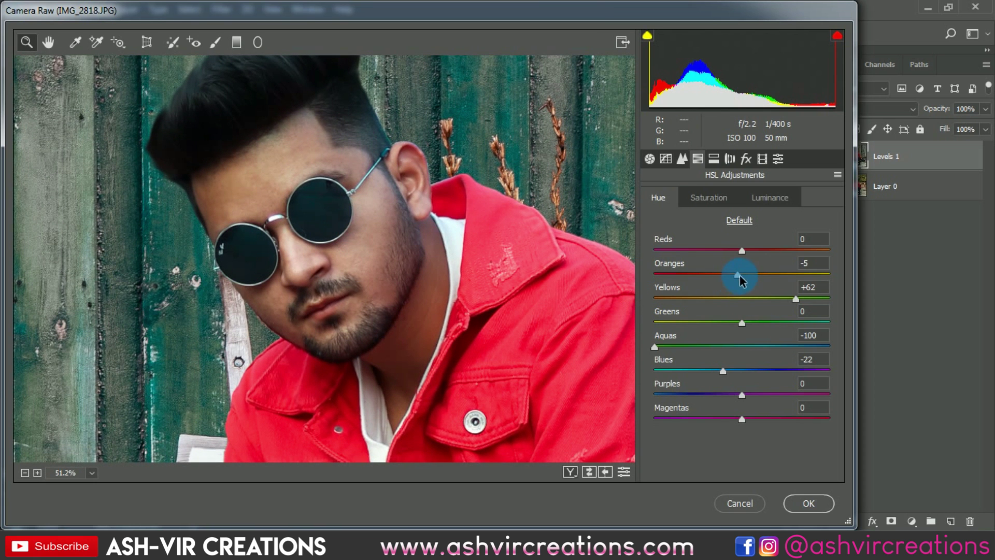
# Brighten the skin by setting the luminance of Oranges to +30 and Reds to +2, and check the whole photo
pyautogui.click(725, 199)
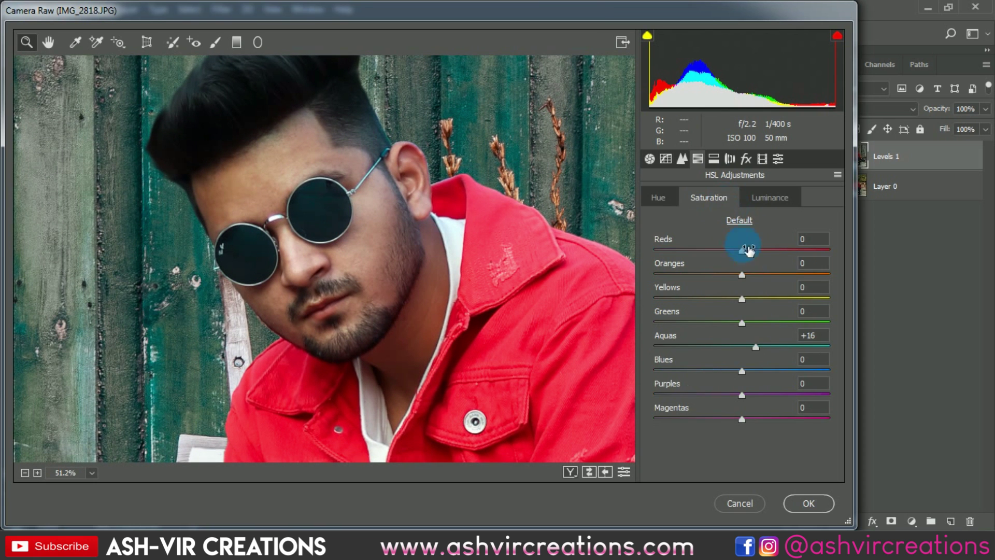
pyautogui.click(761, 204)
pyautogui.click(759, 275)
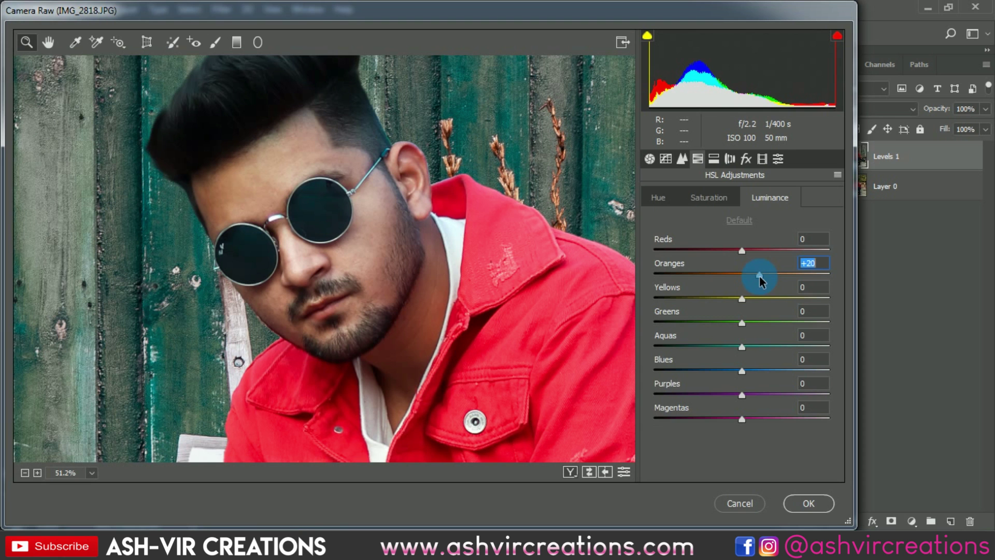
pyautogui.moveTo(769, 274); pyautogui.dragTo(743, 253)
pyautogui.scroll(-9, 529, 385)
pyautogui.scroll(-5, 396, 386)
pyautogui.scroll(1, 393, 386)
pyautogui.click(325, 255)
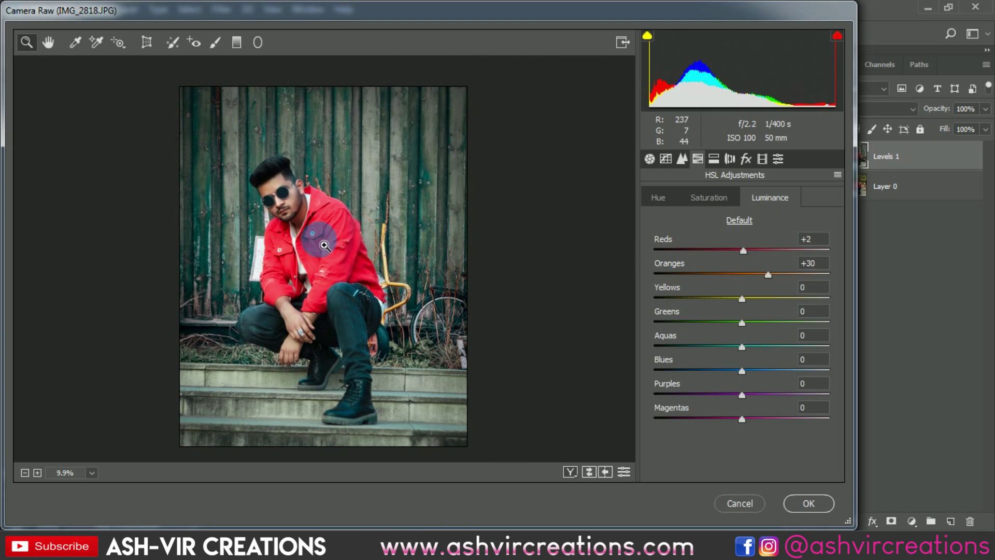
# Split-tone the shadows with hue 191 and saturation 6, checking the steps and the man's trousers
pyautogui.keyDown('alt'); pyautogui.click(307, 252); pyautogui.keyUp('alt')
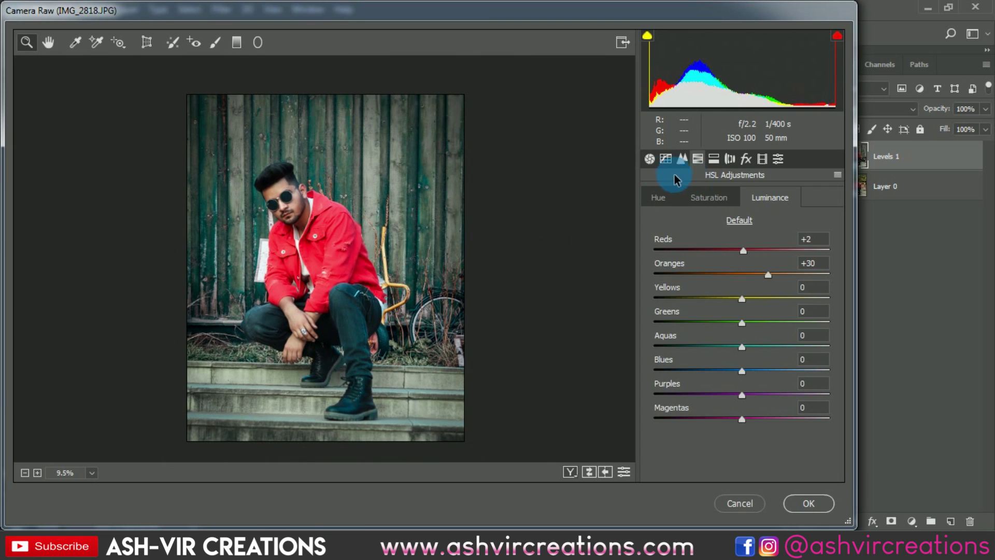
pyautogui.click(678, 161)
pyautogui.click(714, 160)
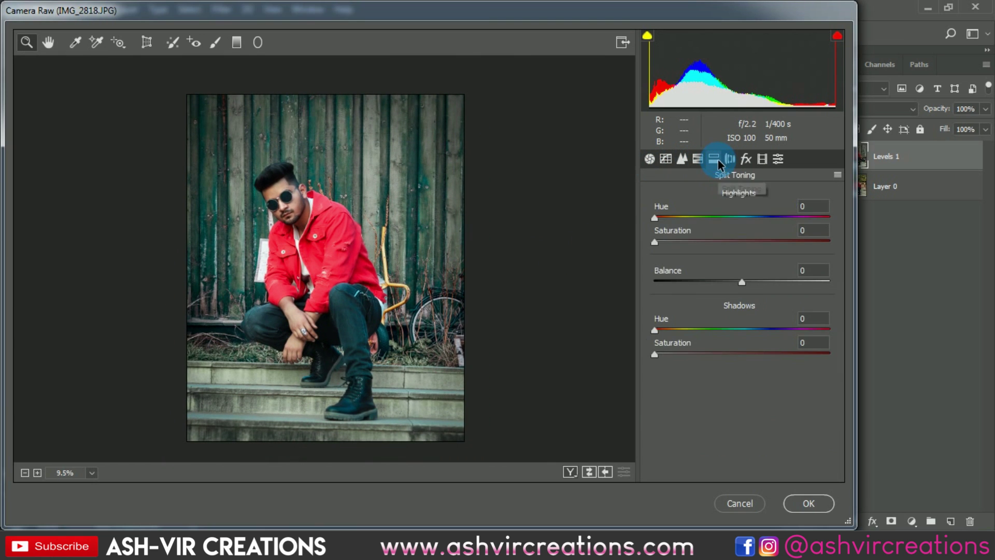
pyautogui.click(693, 329)
pyautogui.click(693, 353)
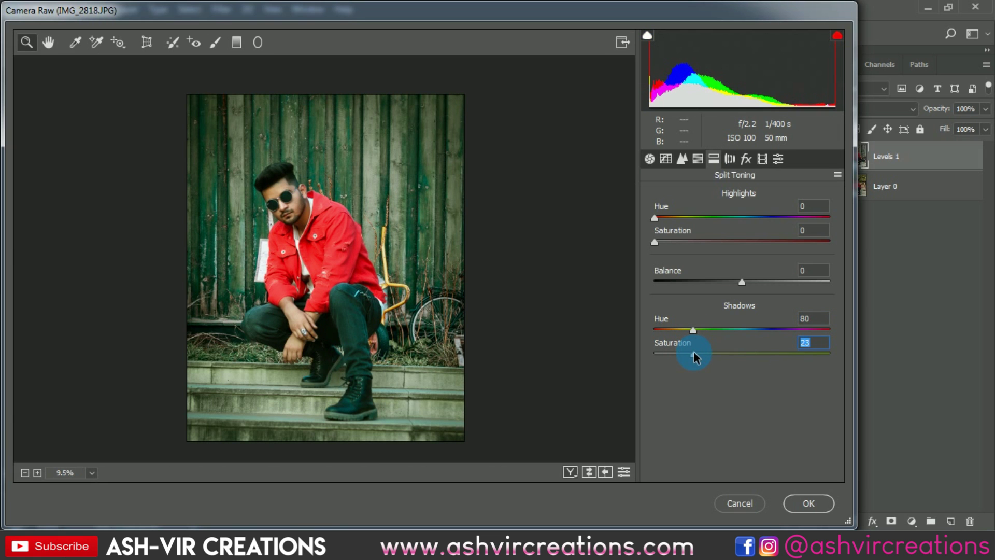
pyautogui.moveTo(694, 332); pyautogui.dragTo(750, 328)
pyautogui.moveTo(694, 354); pyautogui.dragTo(668, 361)
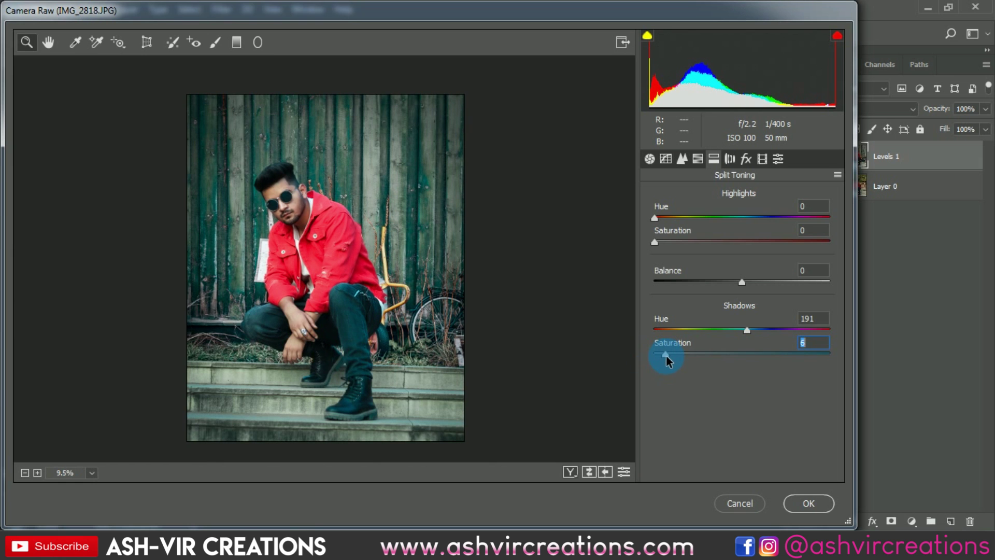
pyautogui.click(296, 396)
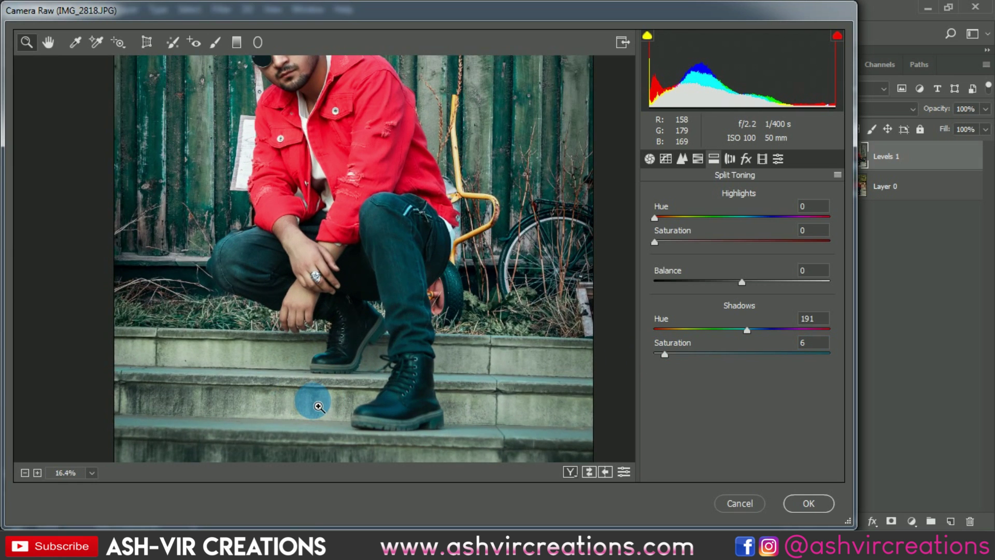
pyautogui.keyDown('alt'); pyautogui.click(338, 217); pyautogui.keyUp('alt')
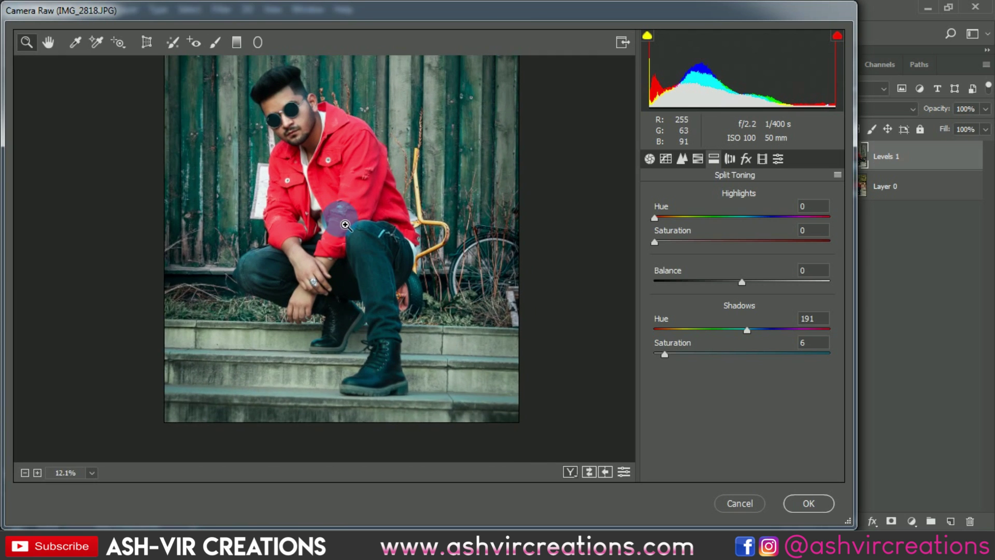
# Split-tone the highlights with hue 44 and saturation 14, checking the effect on the man's face and the whole photo
pyautogui.click(682, 217)
pyautogui.click(692, 240)
pyautogui.moveTo(682, 217); pyautogui.dragTo(682, 248)
pyautogui.click(692, 240)
pyautogui.scroll(6, 322, 181)
pyautogui.scroll(-3, 322, 186)
pyautogui.scroll(6, 331, 191)
pyautogui.scroll(-6, 327, 195)
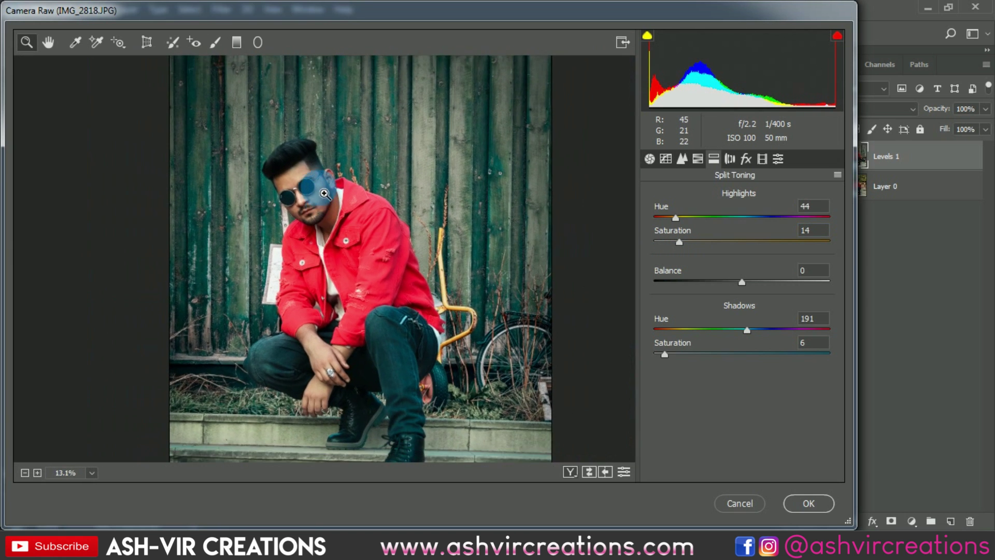
pyautogui.scroll(-2, 348, 284)
pyautogui.moveTo(349, 285); pyautogui.dragTo(343, 279)
# In the RGB point tone curve, lift the black end point to output 17 and add a shadow point at input 63, output 64
pyautogui.click(666, 165)
pyautogui.moveTo(654, 456); pyautogui.dragTo(646, 440)
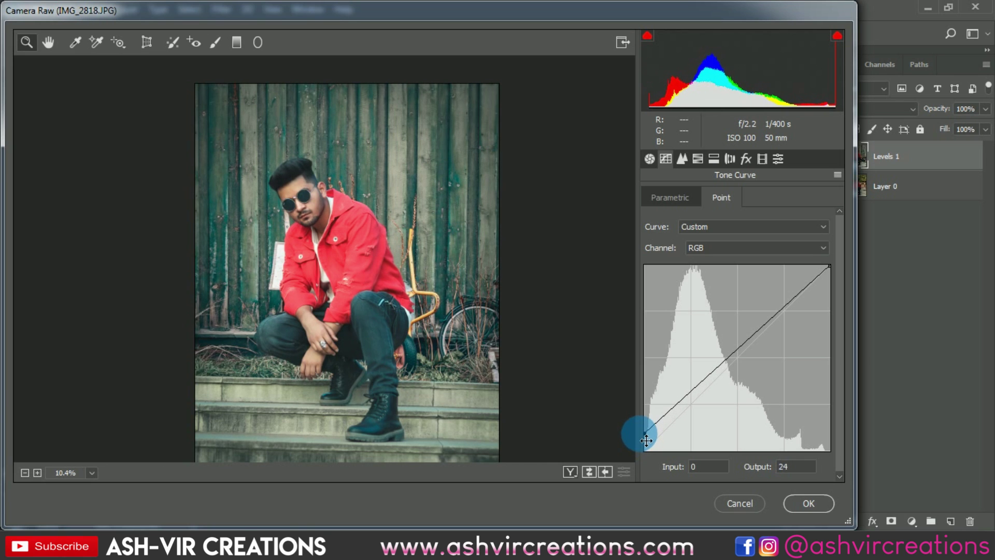
pyautogui.click(690, 401)
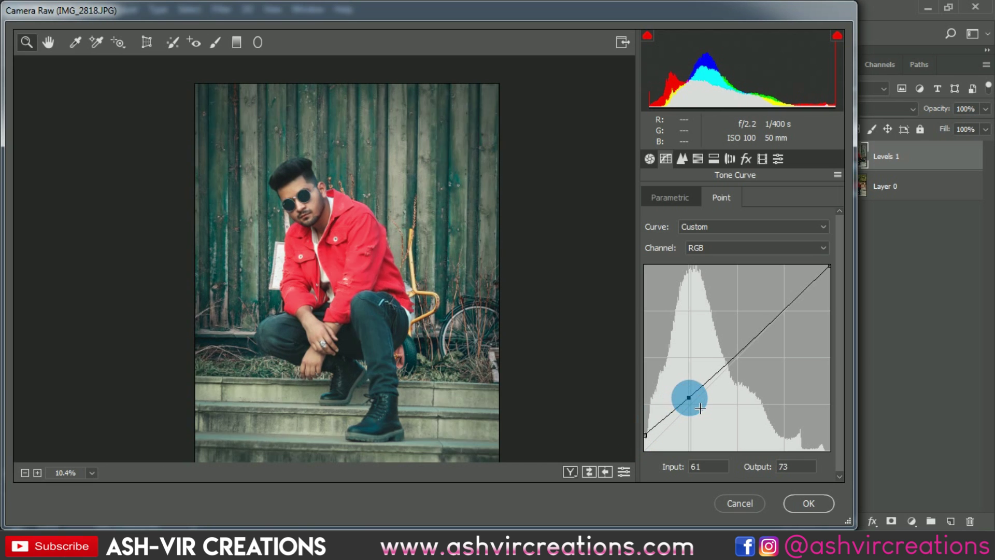
pyautogui.moveTo(701, 412); pyautogui.dragTo(700, 415)
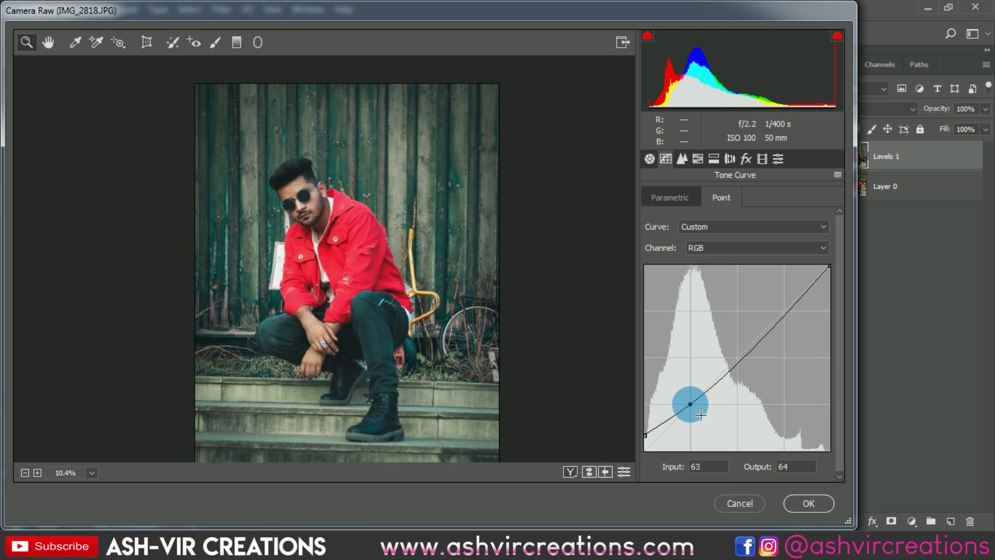
pyautogui.moveTo(646, 435); pyautogui.dragTo(652, 445)
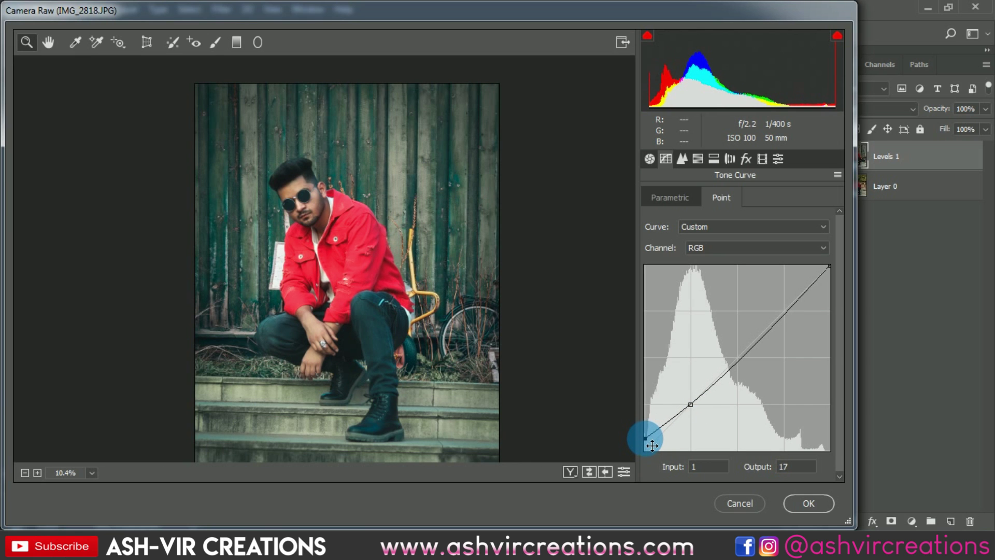
# Refine the RGB curve's shadow point to input 65, output 63, and add a highlight point at input 182, output 195
pyautogui.moveTo(695, 406); pyautogui.dragTo(575, 358)
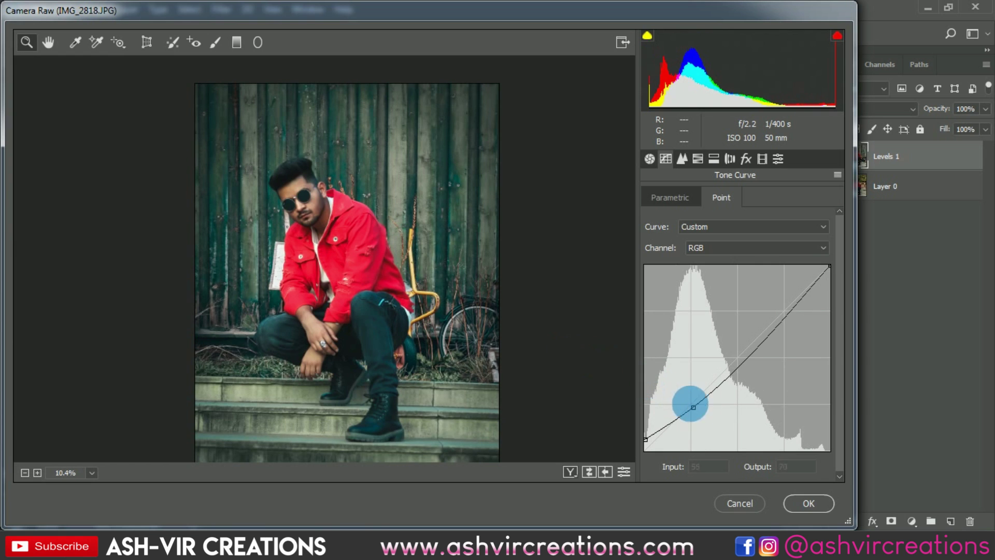
pyautogui.moveTo(702, 416); pyautogui.dragTo(700, 413)
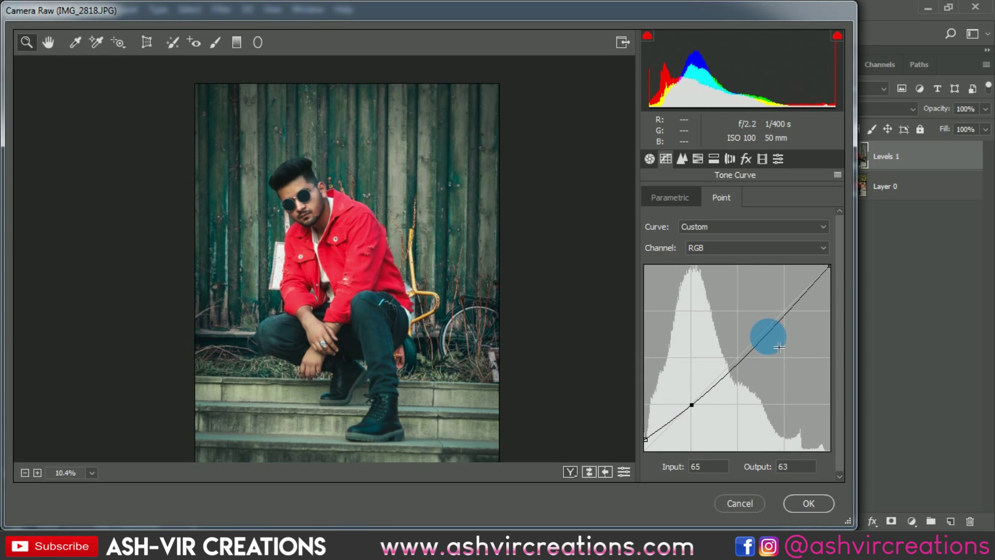
pyautogui.moveTo(791, 328); pyautogui.dragTo(787, 320)
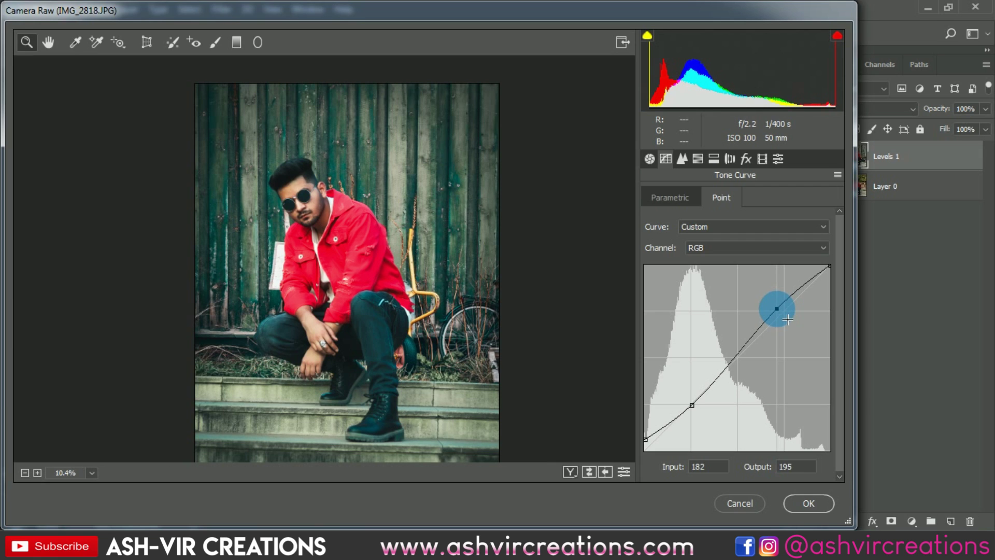
pyautogui.scroll(-1, 667, 341)
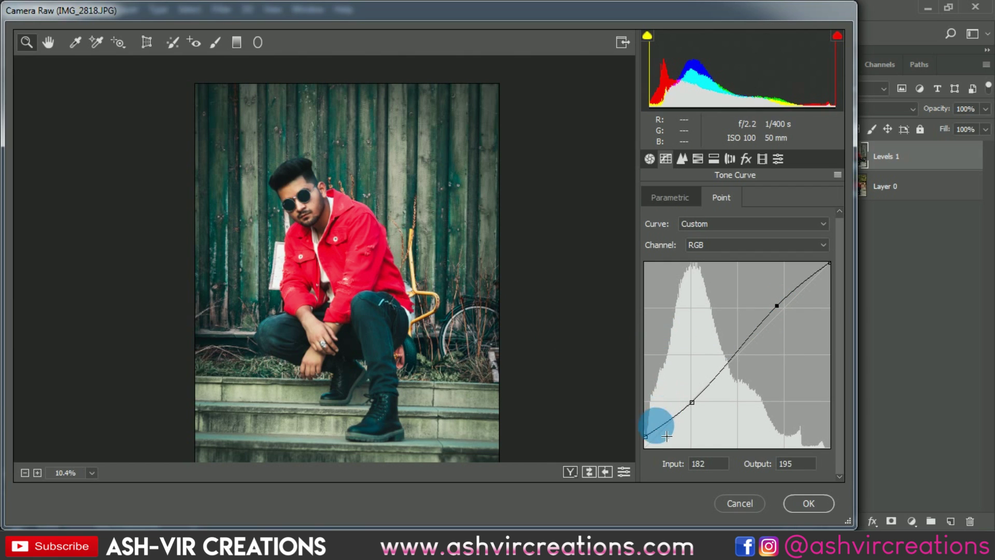
# Set the HSL saturation of the Reds to -2
pyautogui.click(697, 159)
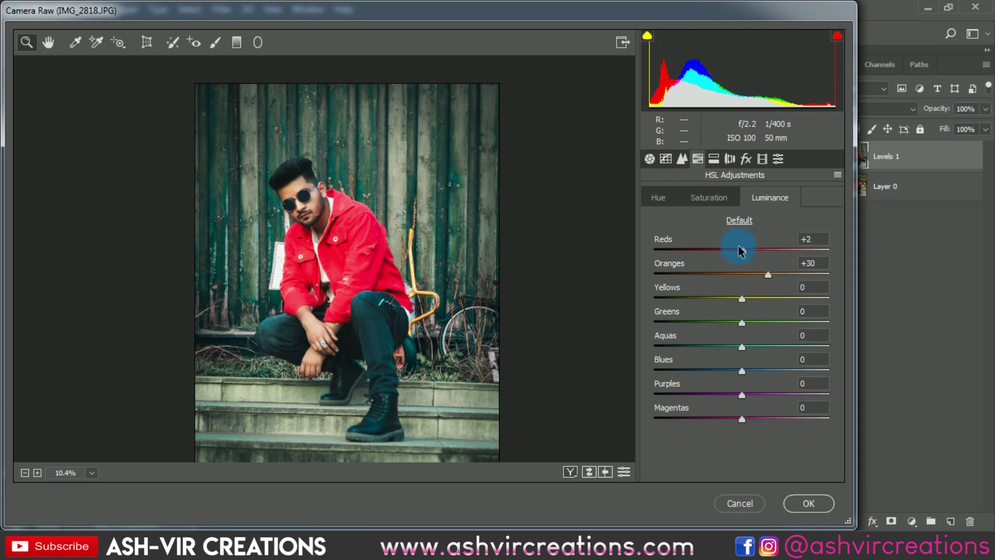
pyautogui.click(725, 205)
pyautogui.moveTo(739, 251)
pyautogui.mouseDown()
pyautogui.moveTo(719, 250)
pyautogui.moveTo(739, 252)
pyautogui.moveTo(725, 247)
pyautogui.moveTo(738, 238)
pyautogui.mouseUp()
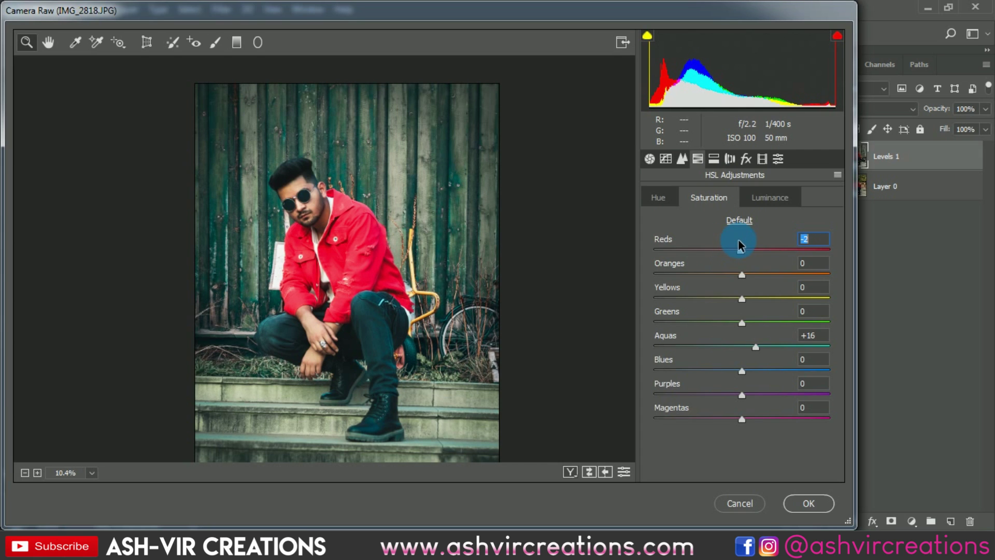
# Try shifting the HSL hue of the Reds to -3
pyautogui.click(657, 198)
pyautogui.click(736, 247)
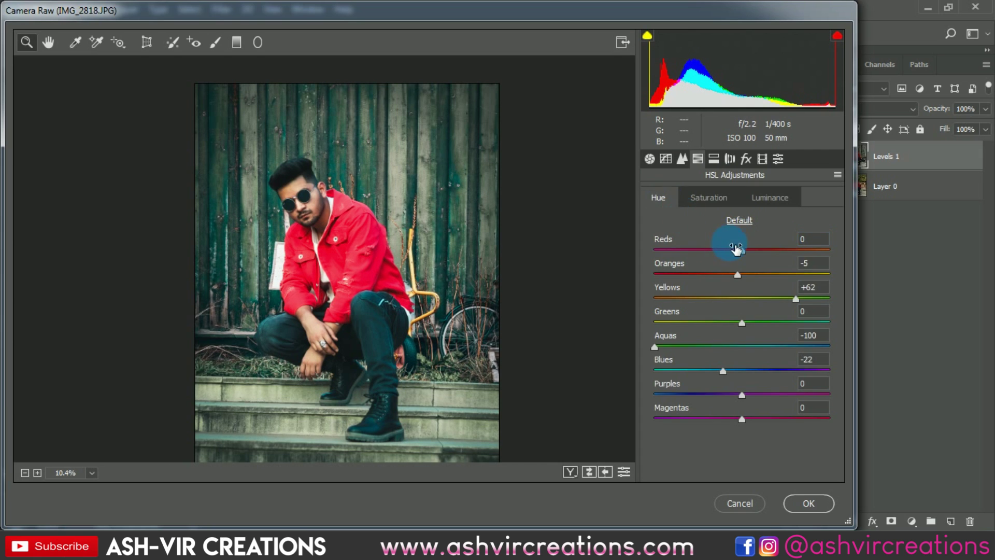
pyautogui.moveTo(742, 252); pyautogui.dragTo(740, 259)
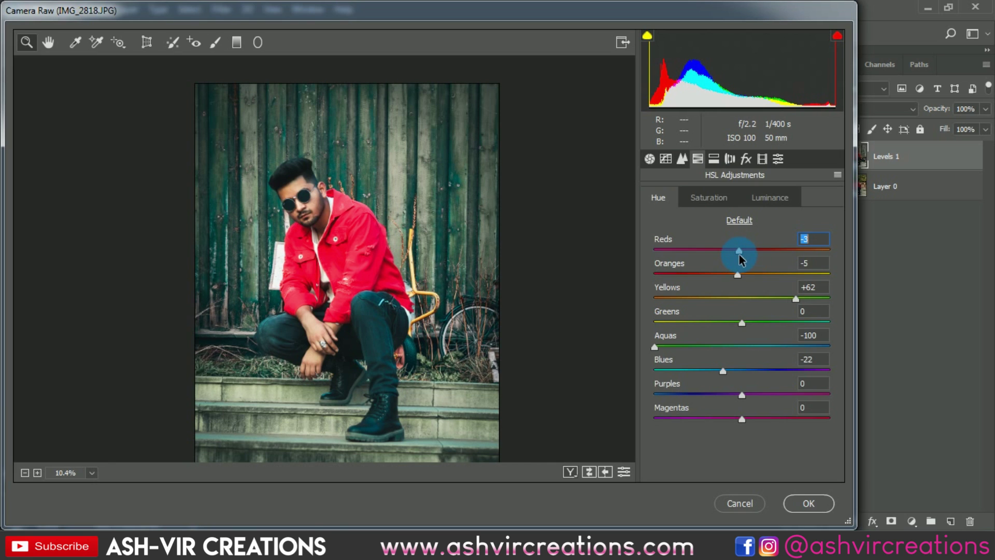
# Set the calibration's Blue Primary hue to -12 and check the grading across the whole photo
pyautogui.click(746, 159)
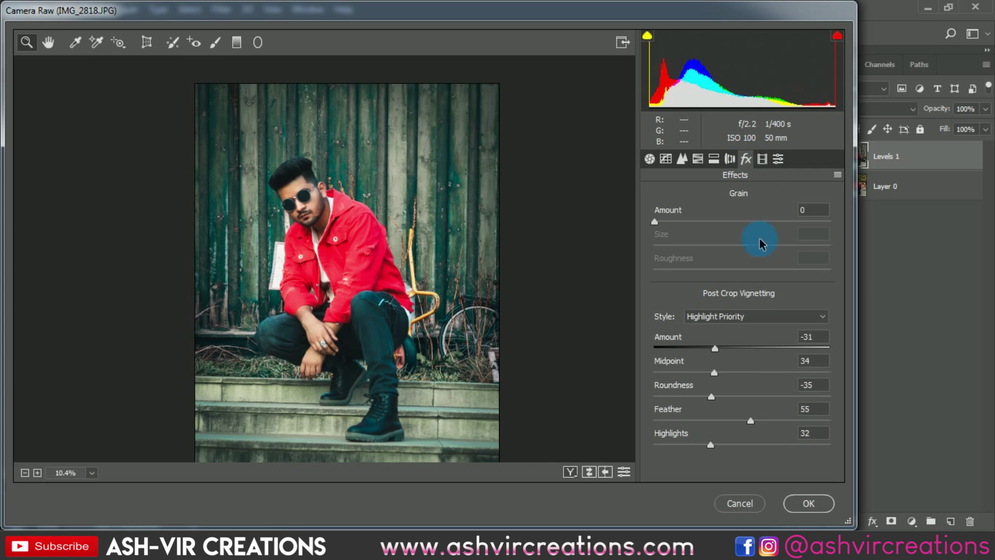
pyautogui.click(762, 158)
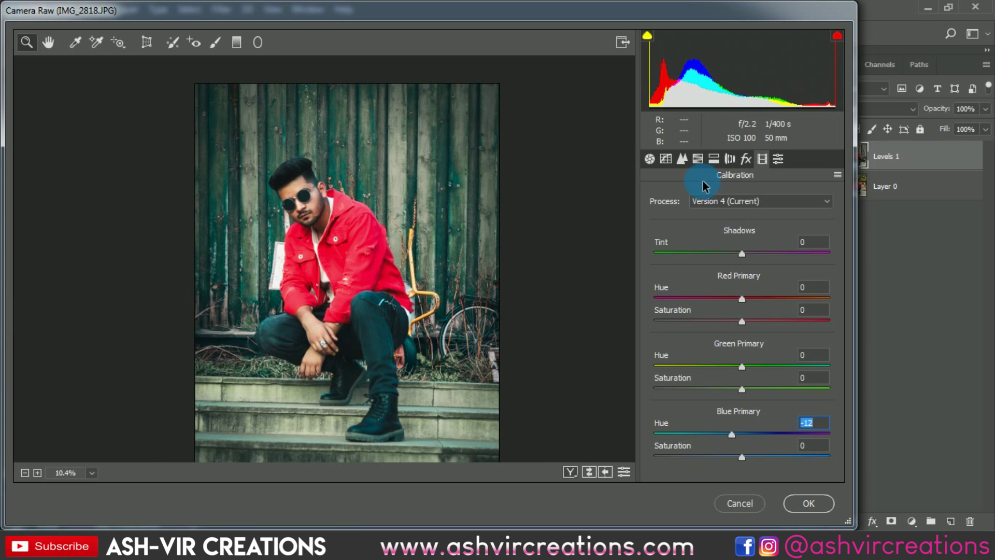
pyautogui.scroll(5, 384, 285)
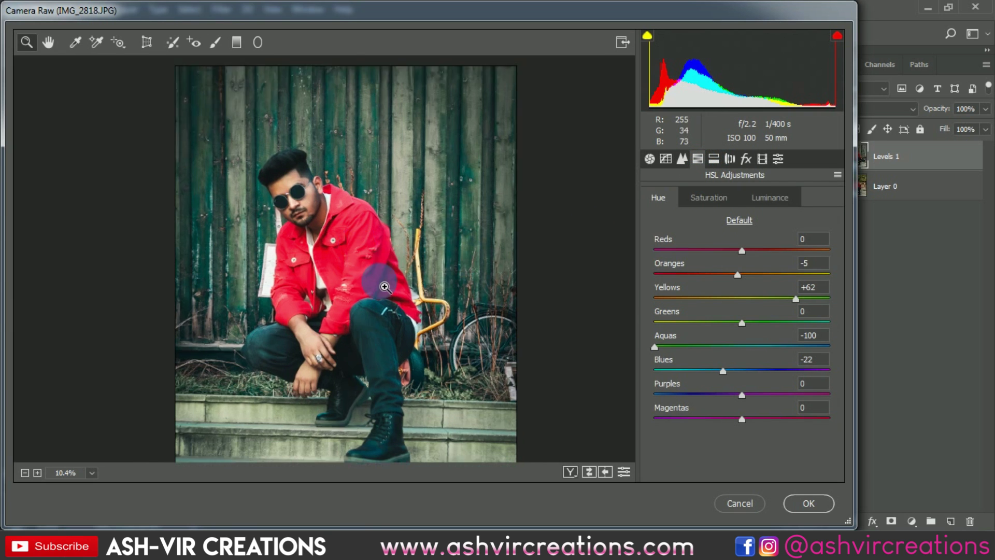
pyautogui.scroll(-8, 346, 362)
pyautogui.click(342, 358)
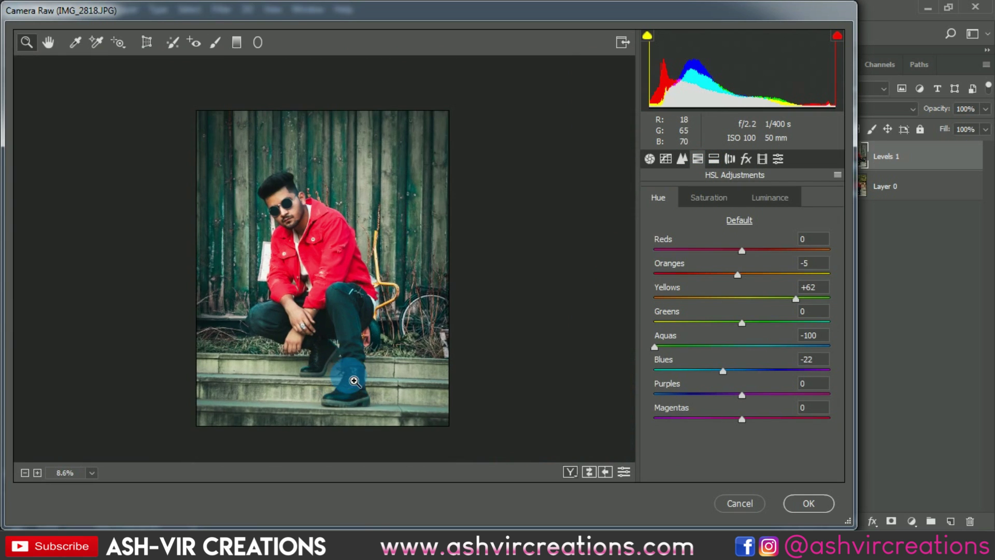
pyautogui.click(339, 275)
pyautogui.scroll(-1, 339, 276)
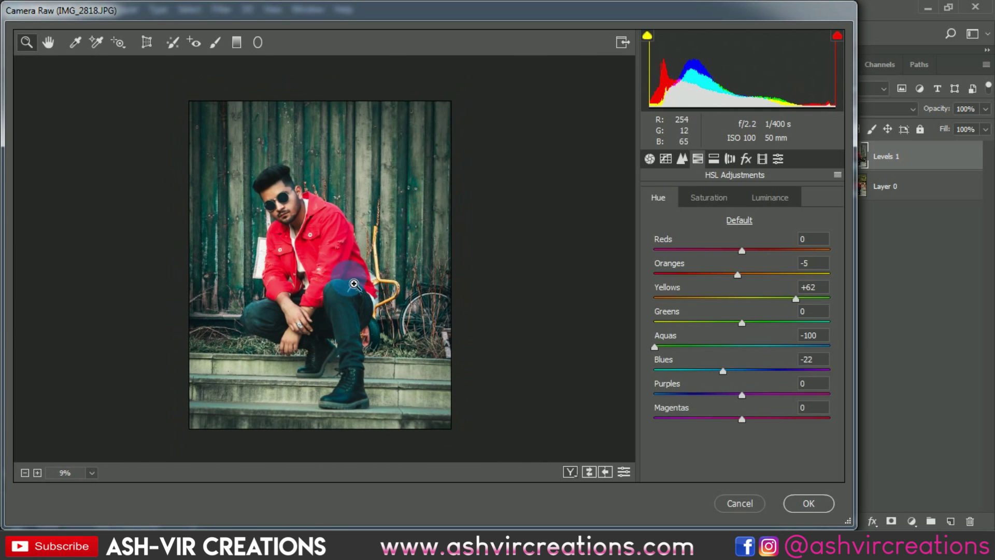
# Apply the Camera Raw grading to the Levels 1 layer and check the result on the canvas
pyautogui.click(660, 162)
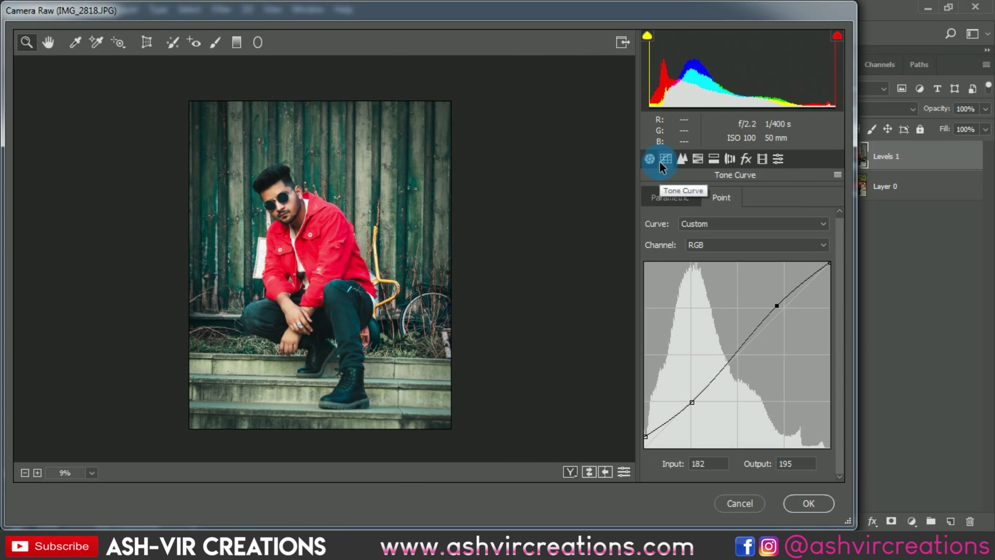
pyautogui.click(819, 508)
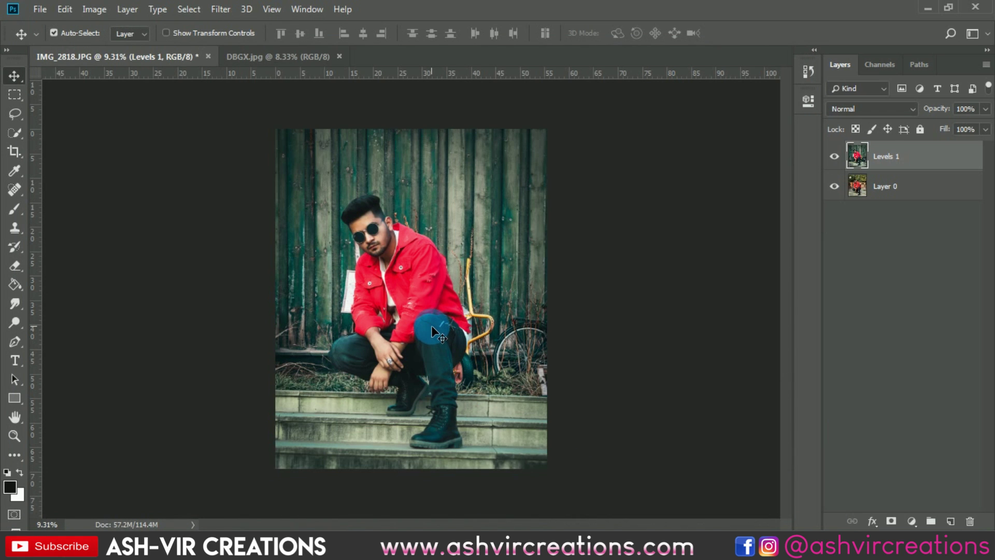
pyautogui.scroll(1, 431, 325)
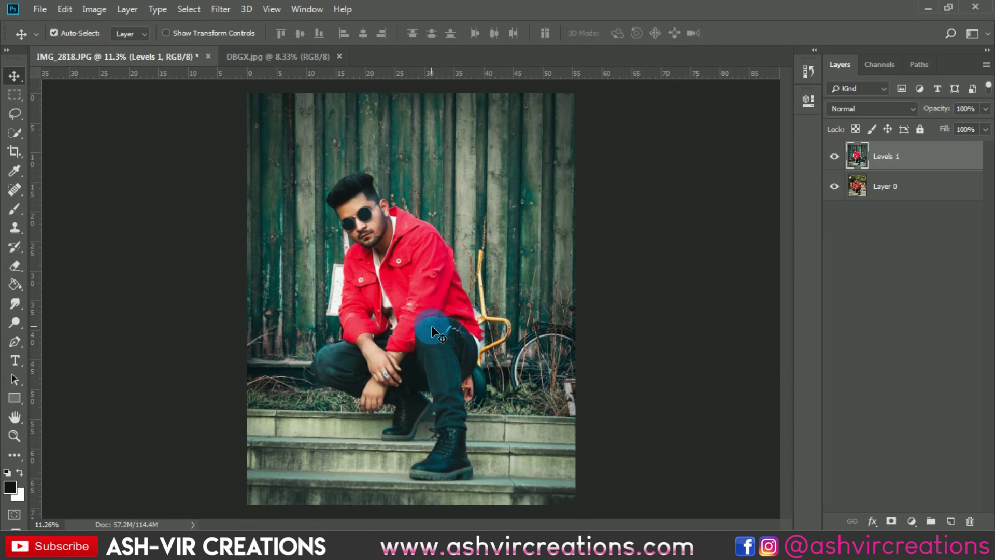
pyautogui.scroll(-1, 412, 244)
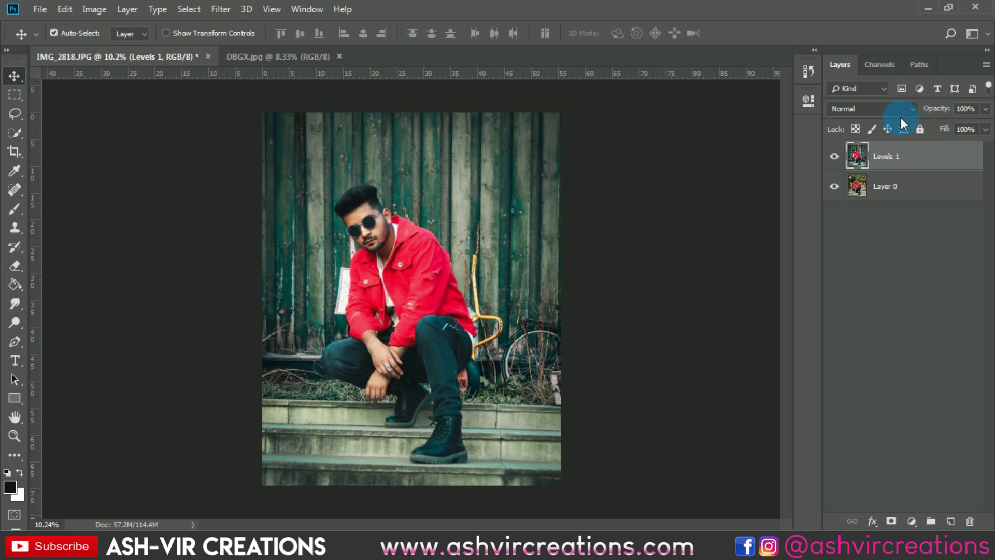
# Compare the photo before and after the edit by toggling the visibility of the Levels 1 layer
pyautogui.click(835, 157)
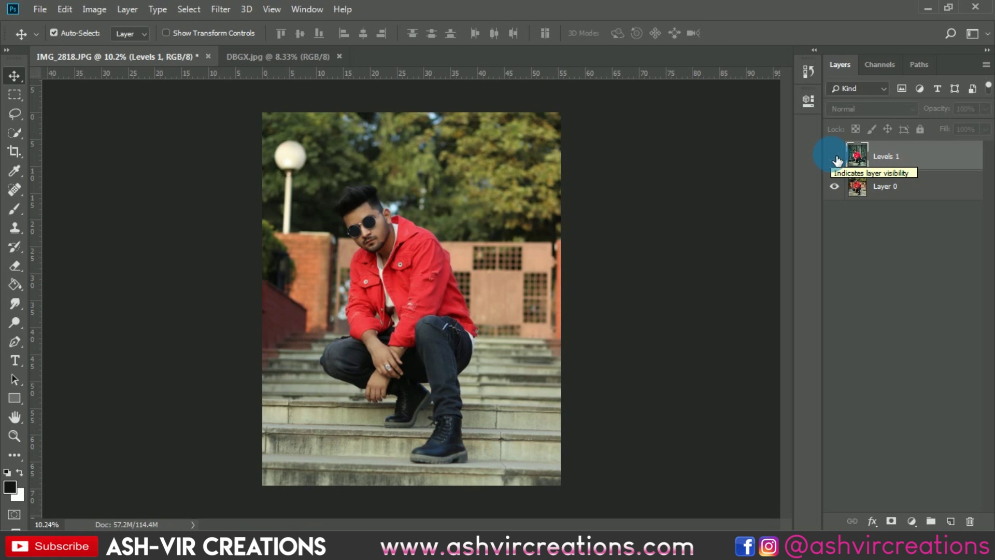
pyautogui.click(835, 157)
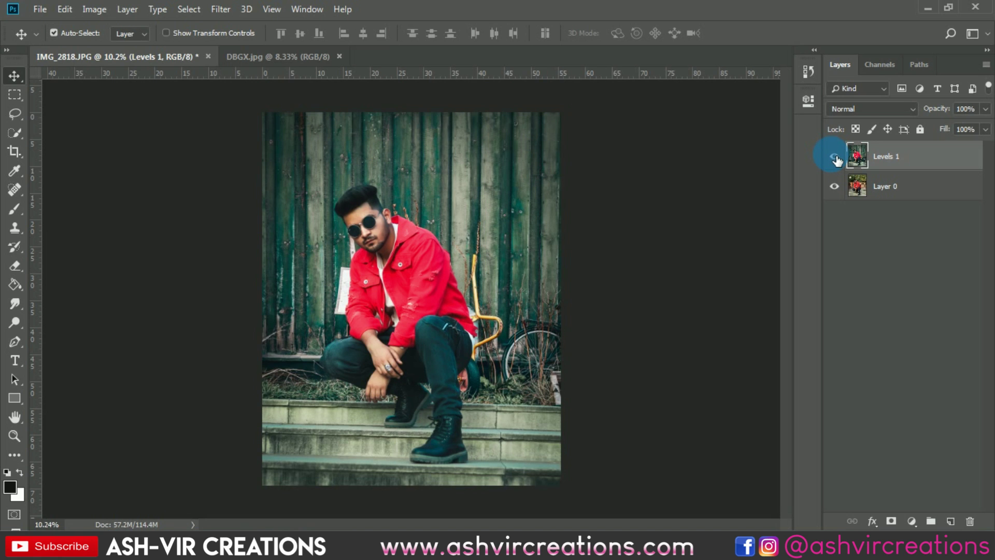
pyautogui.click(835, 157)
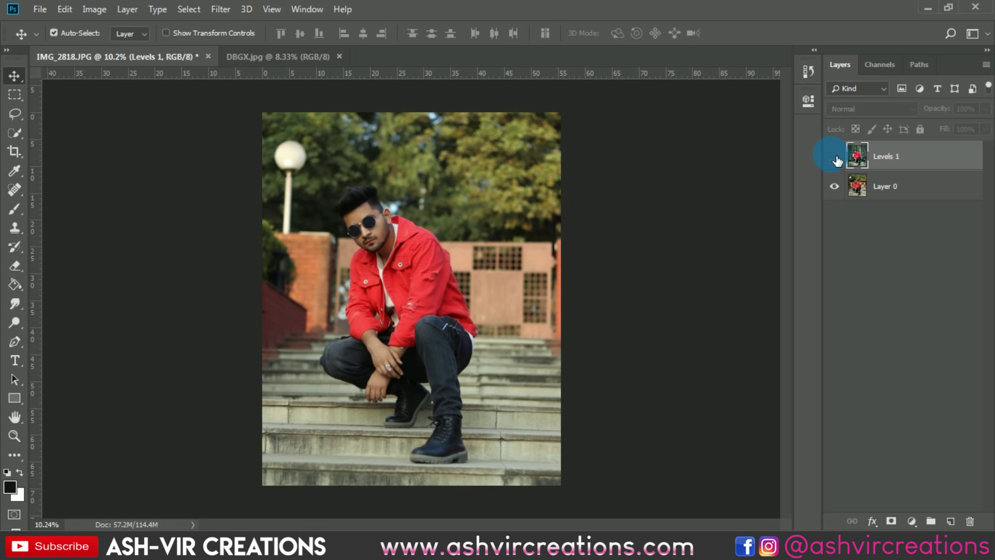
pyautogui.click(836, 157)
pyautogui.click(835, 157)
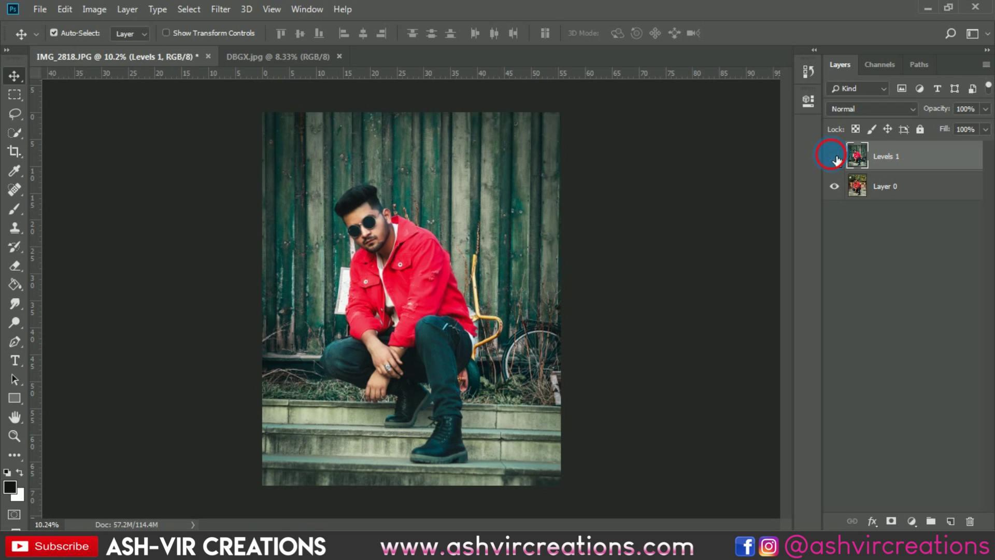
pyautogui.click(835, 157)
pyautogui.click(835, 157)
pyautogui.click(835, 157)
# Inspect the man's face and jacket up close and compare the graded layer with the original photo again
pyautogui.scroll(3, 562, 257)
pyautogui.moveTo(456, 222); pyautogui.dragTo(616, 204)
pyautogui.scroll(-3, 630, 163)
pyautogui.scroll(5, 447, 157)
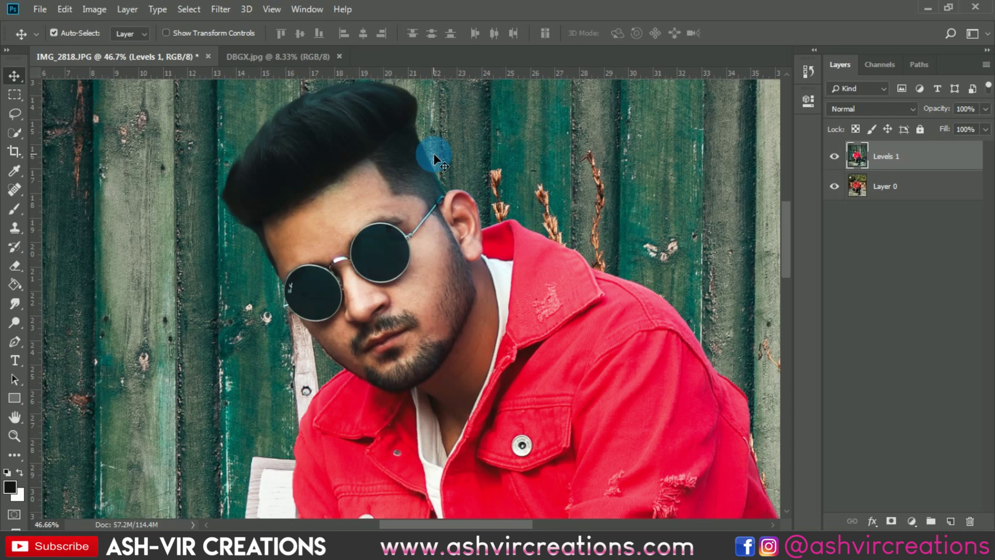
pyautogui.scroll(-5, 433, 153)
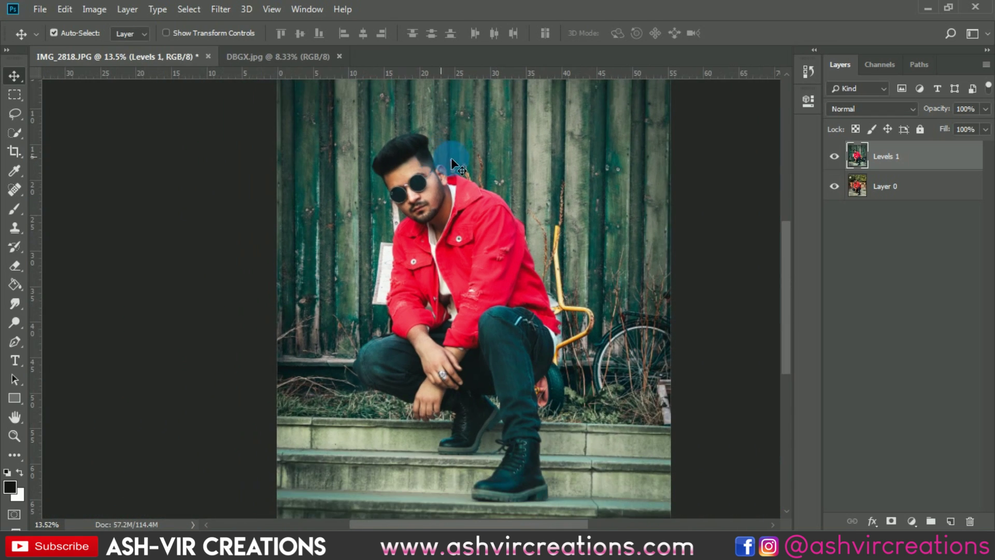
pyautogui.click(834, 157)
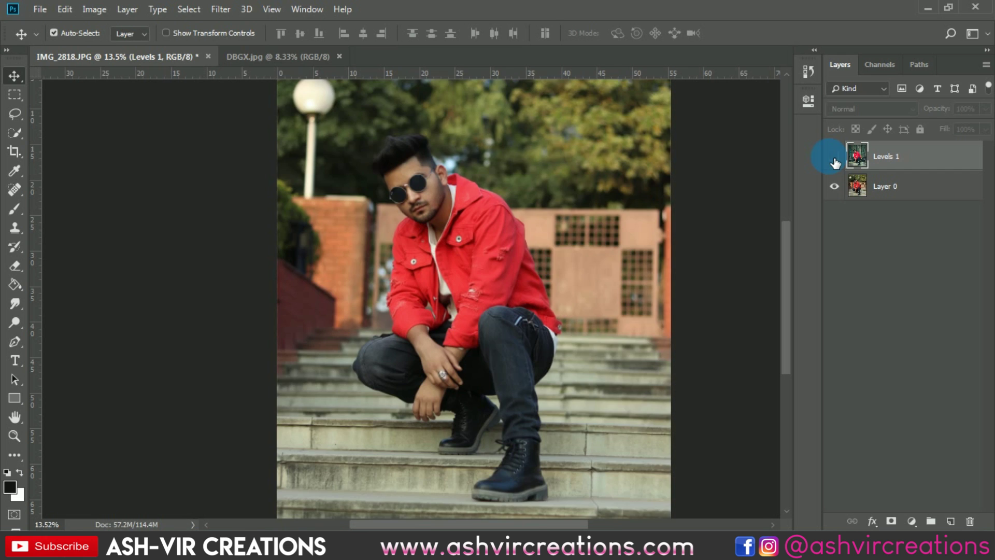
pyautogui.click(834, 157)
pyautogui.click(834, 158)
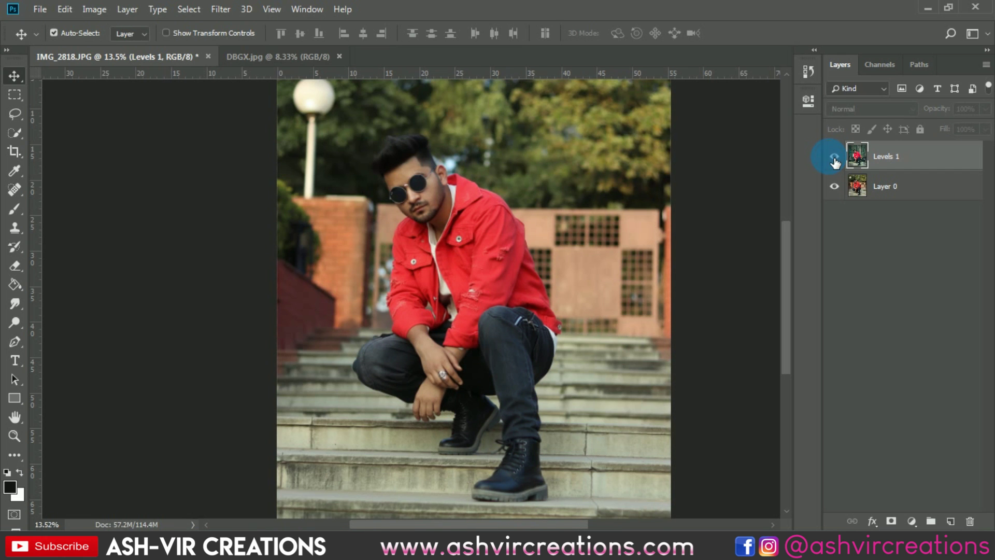